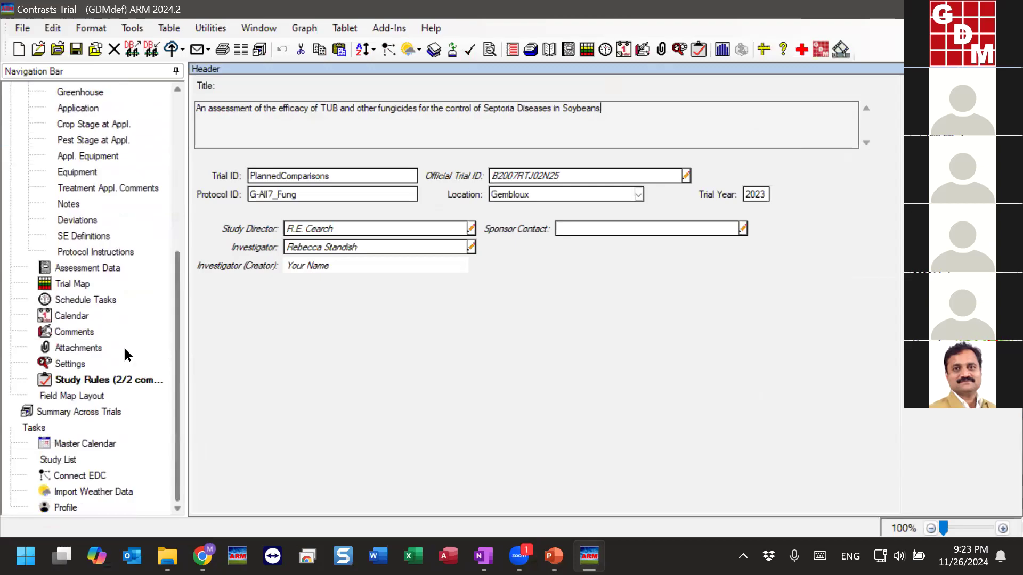
Open the trial's planned comparisons settings and the treatment comparison definition of the first row, keeping the comparison list in view.
left_click(75, 365)
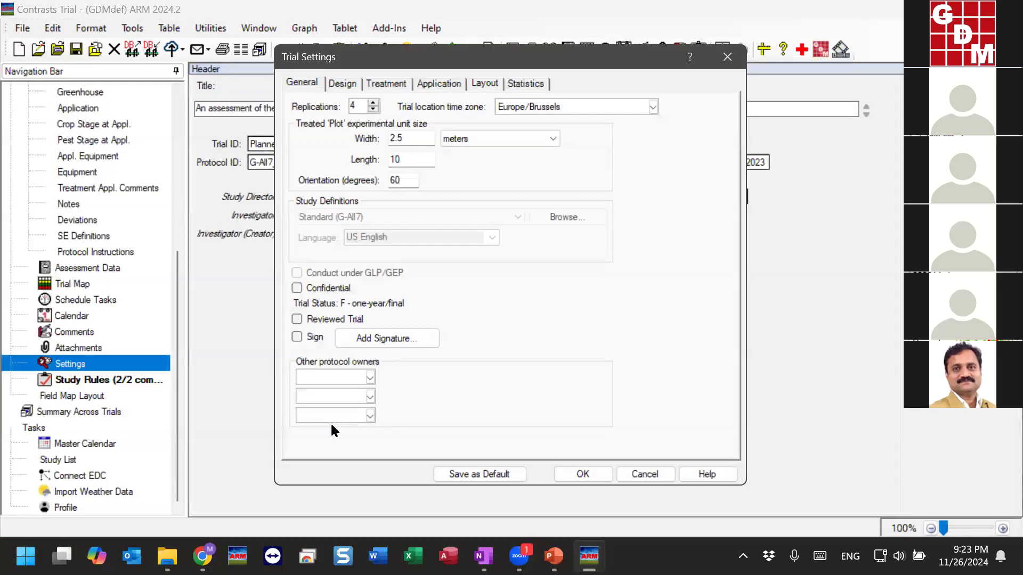
left_click(514, 84)
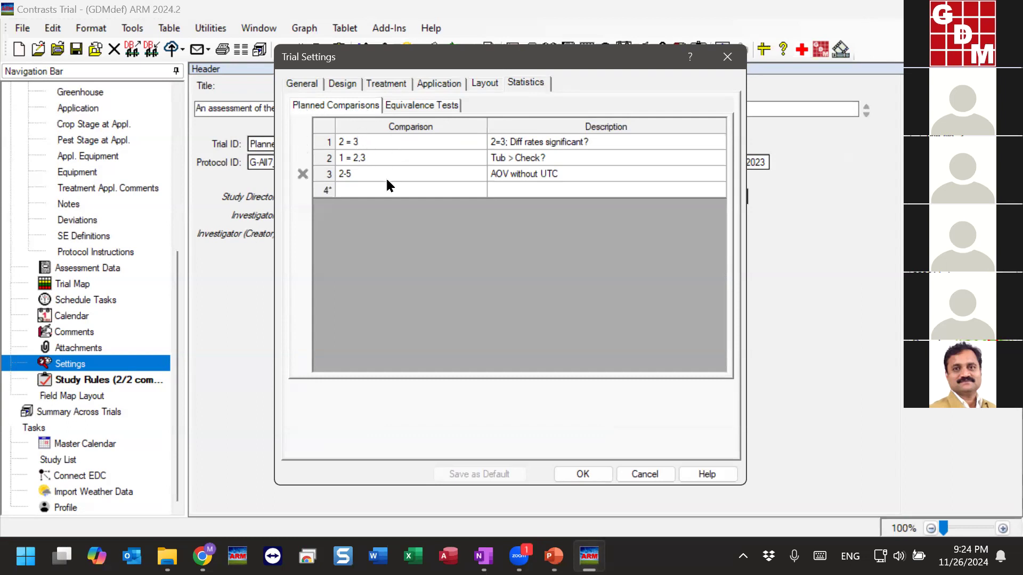
left_click(400, 141)
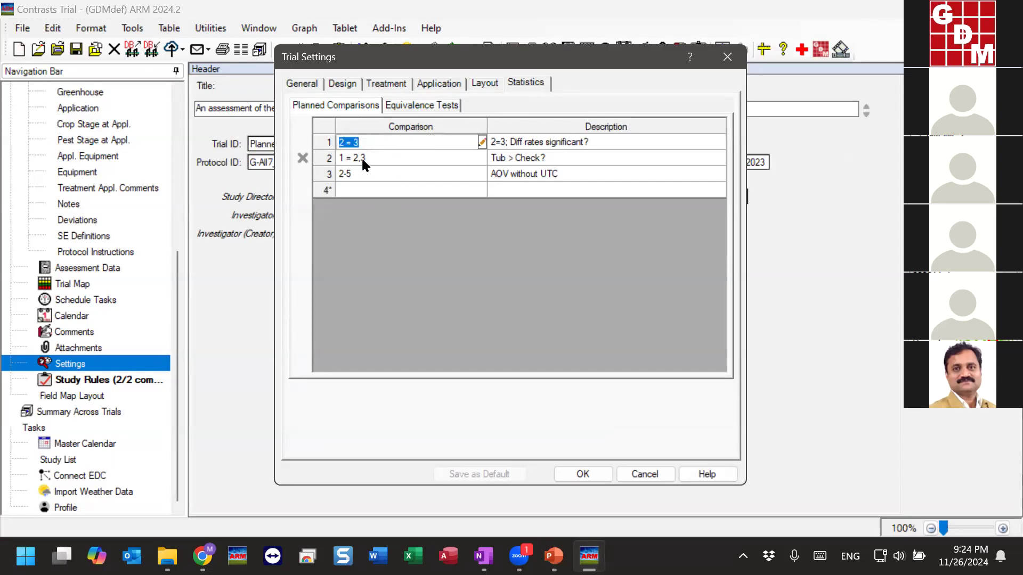
left_click(481, 142)
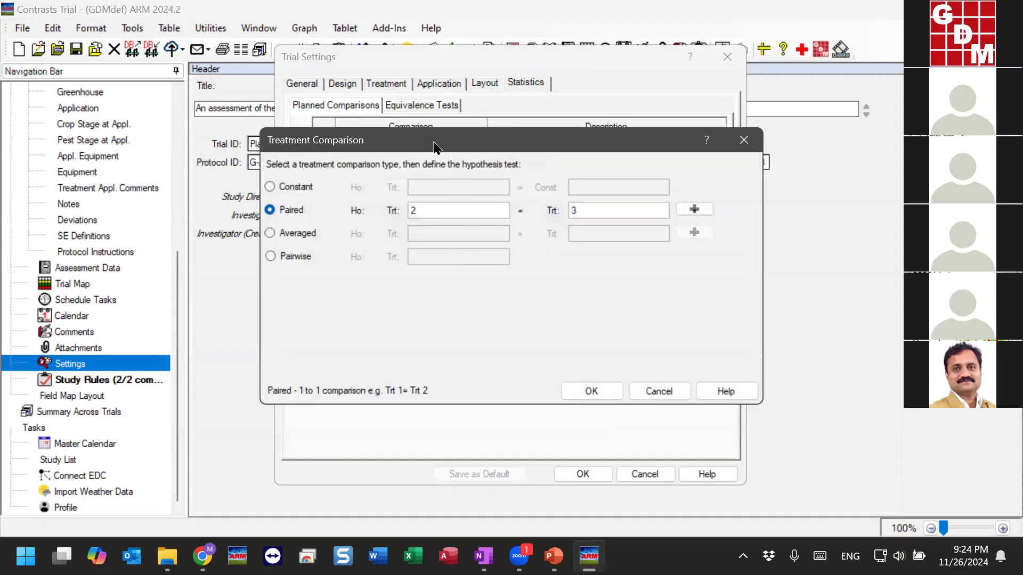
left_click_drag(437, 147, 446, 222)
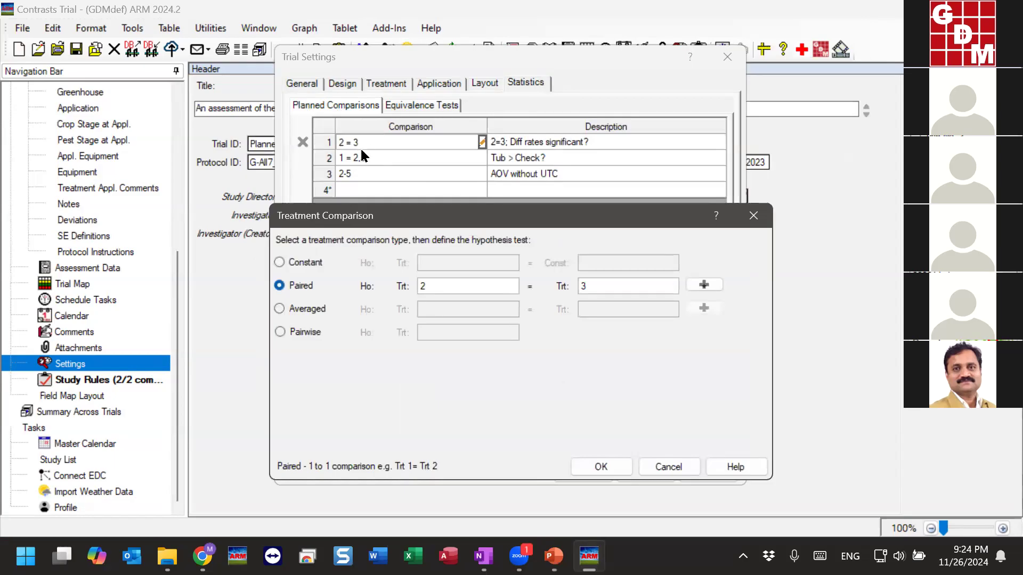
Examine the Constant, Paired, Averaged and Pairwise comparison types and the hypothesis test format each one uses.
left_click(301, 259)
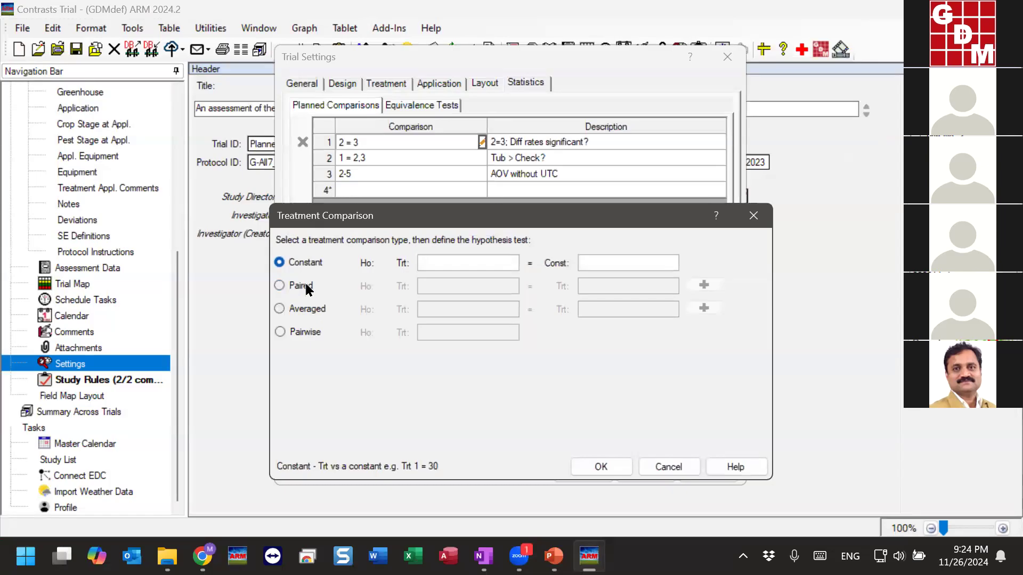
left_click(303, 285)
left_click(307, 310)
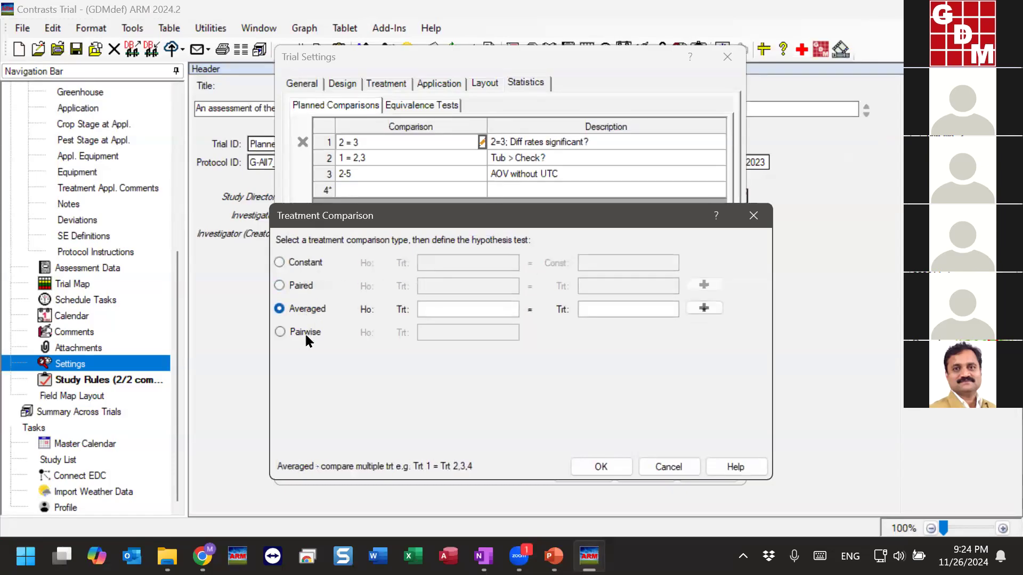
left_click(307, 334)
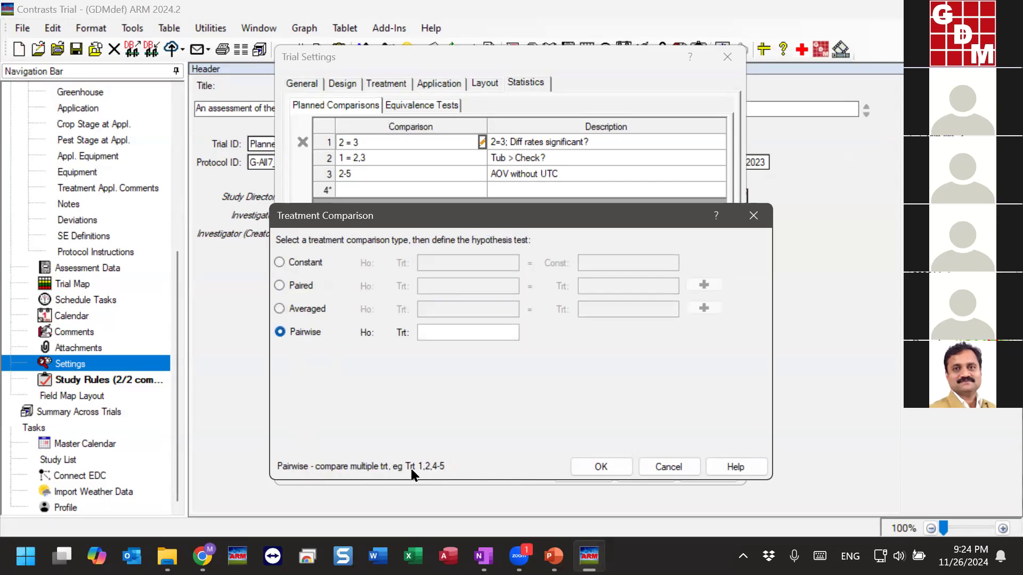
left_click(308, 310)
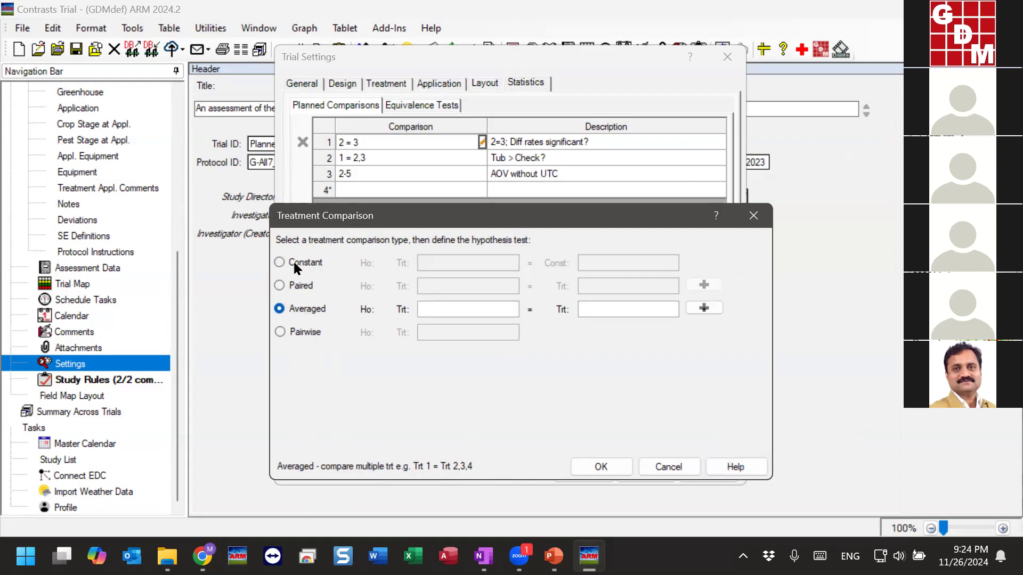
Define the first comparison as a Paired hypothesis test of treatment 2 = treatment 3 and accept it.
left_click(282, 287)
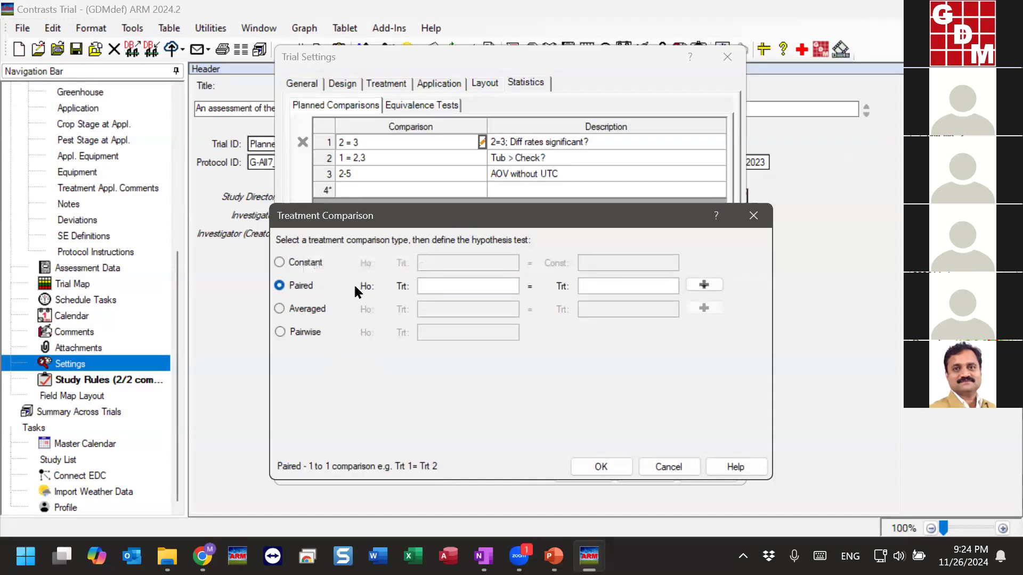
left_click(468, 286)
type("2")
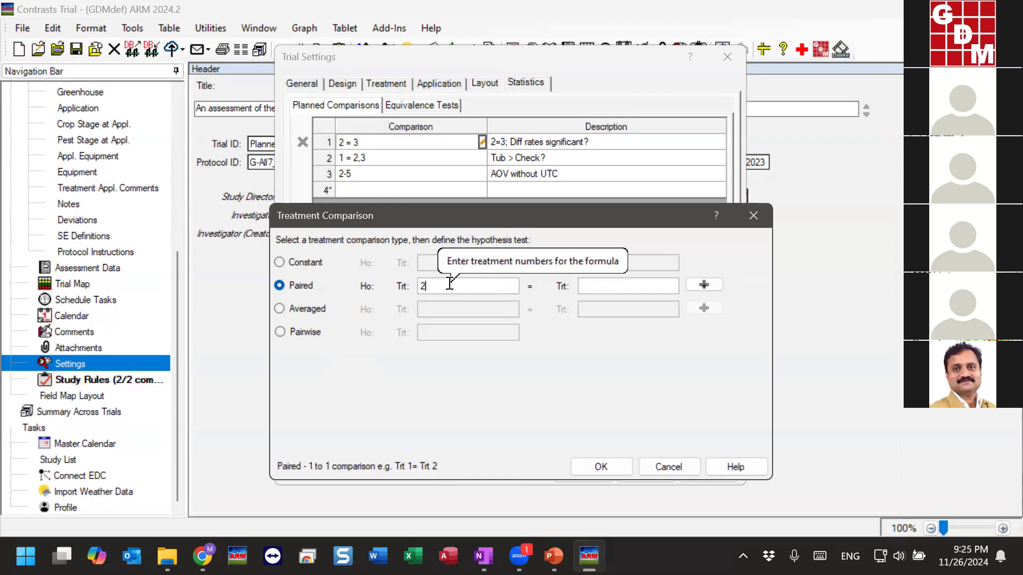
left_click(600, 286)
type("3")
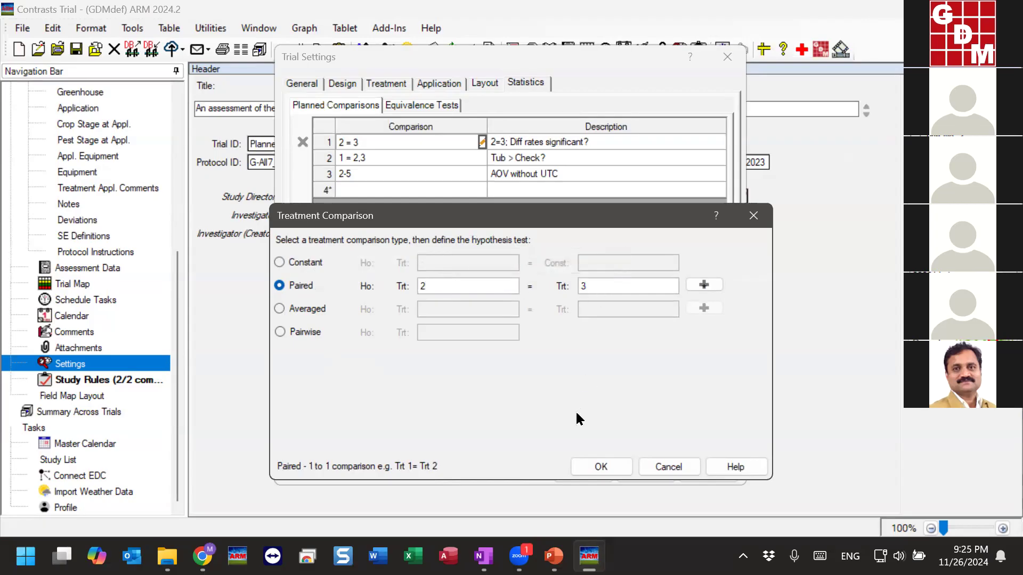
left_click(604, 467)
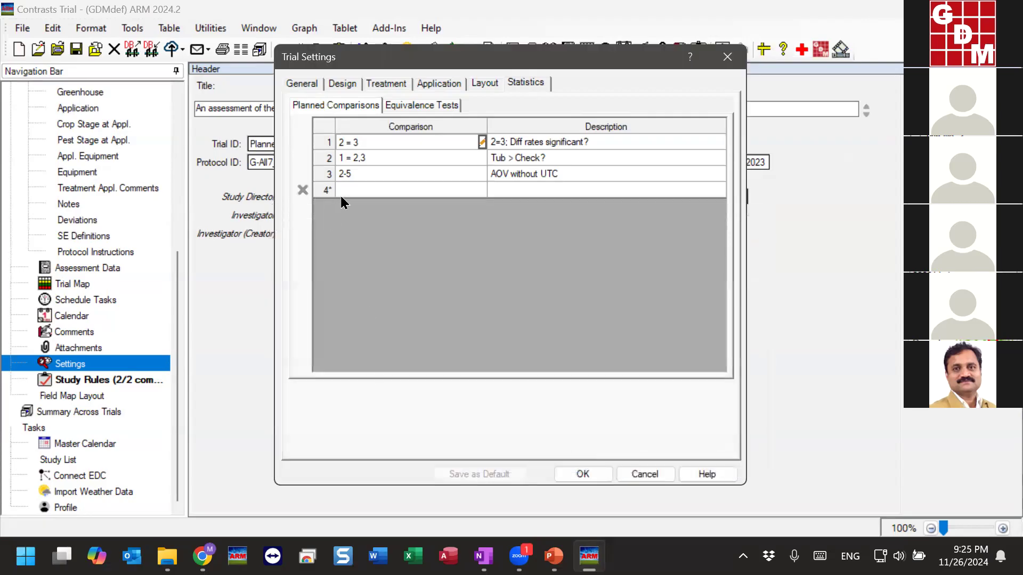
Examine the description of the first planned comparison, focusing on its question about the rates.
left_click(640, 137)
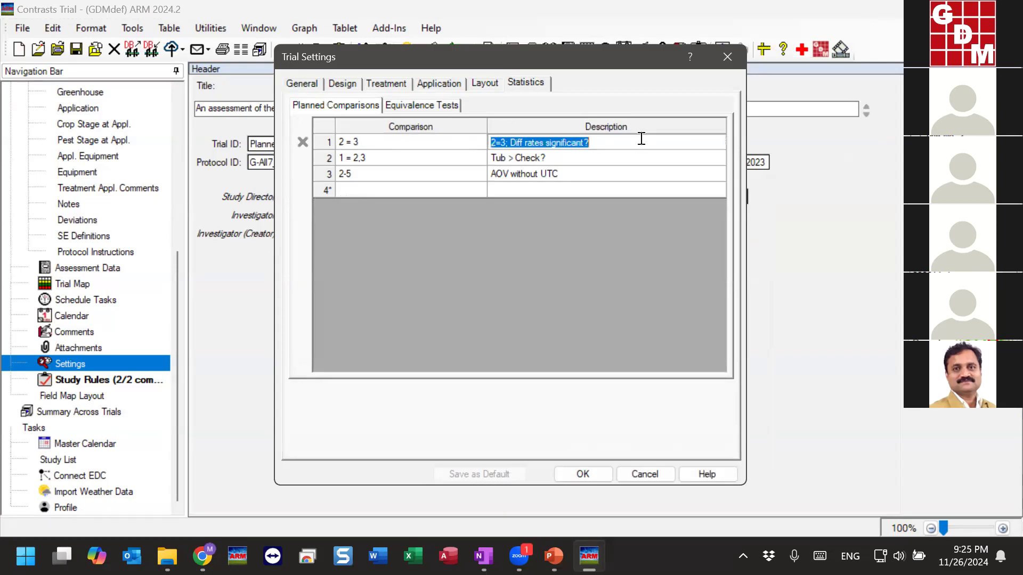
left_click(641, 139)
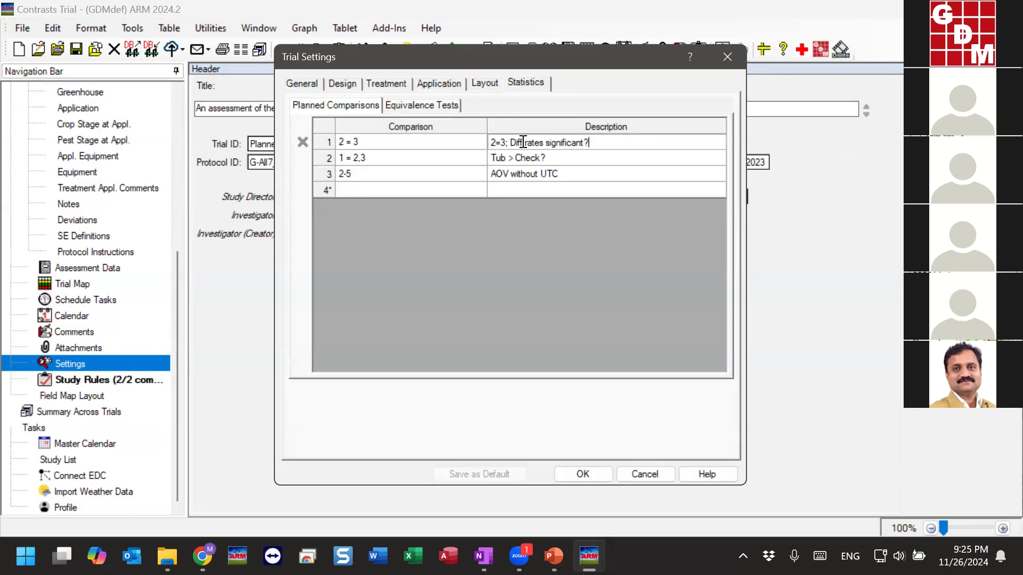
left_click_drag(509, 141, 623, 140)
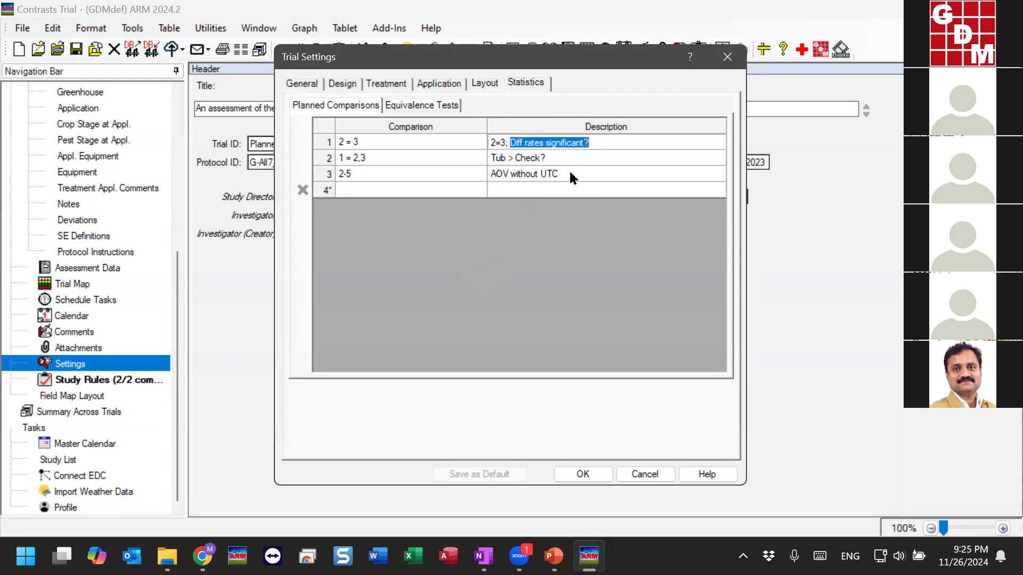
Review the second planned comparison's averaged hypothesis definition and its description, leaving both as they are.
left_click(392, 159)
left_click(392, 160)
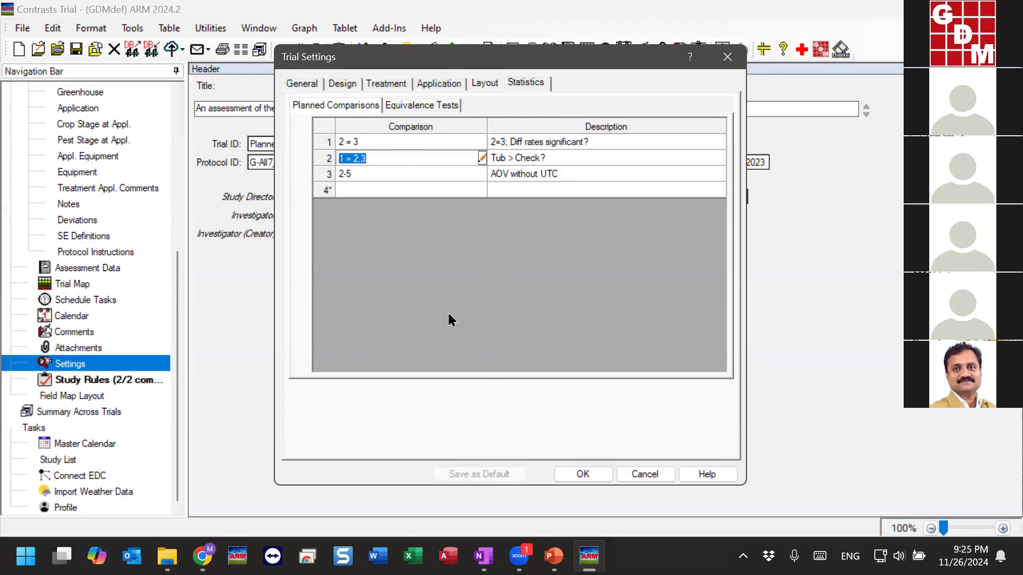
left_click(481, 158)
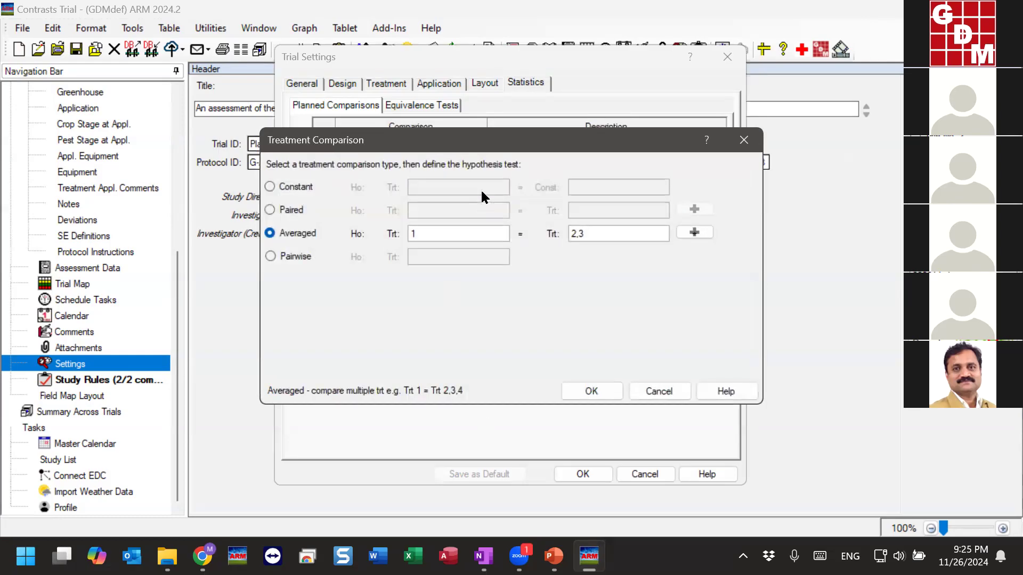
left_click_drag(486, 144, 494, 206)
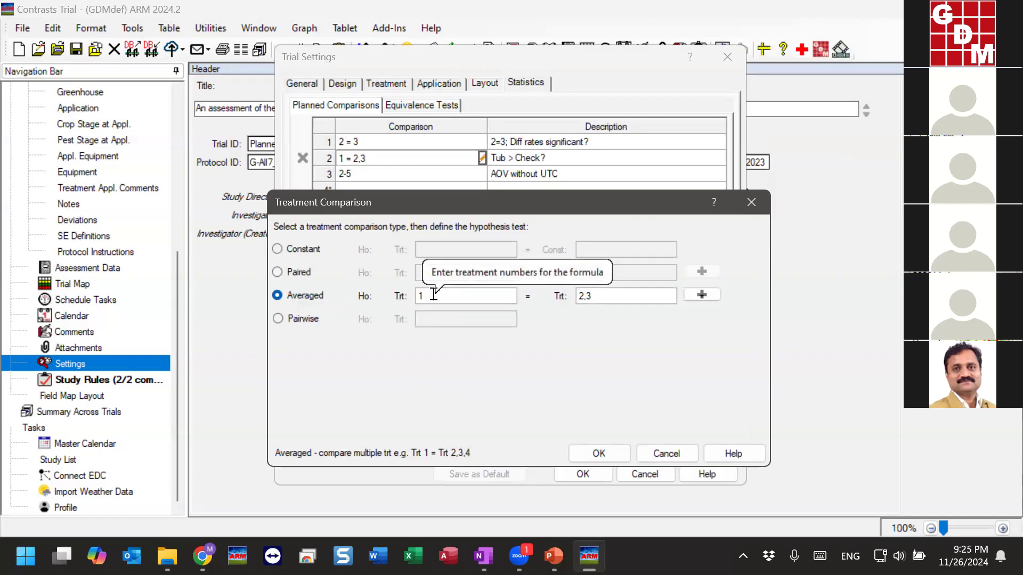
left_click(629, 296)
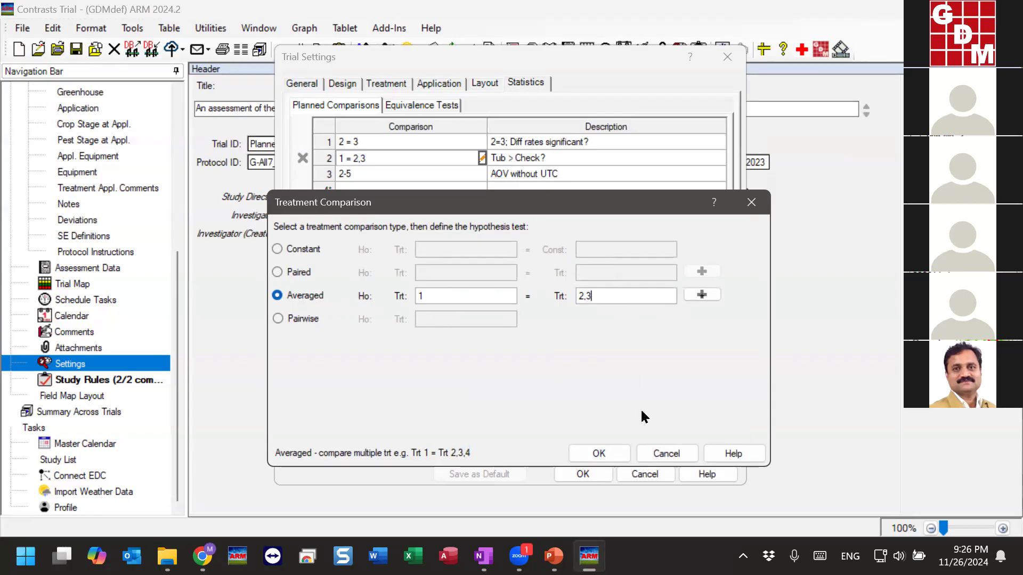
left_click(666, 454)
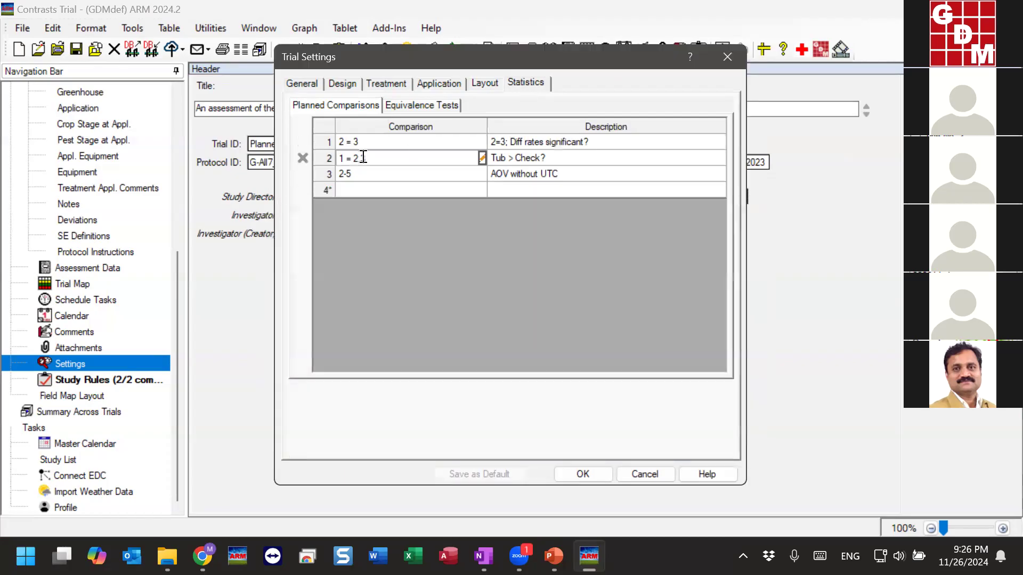
left_click(544, 158)
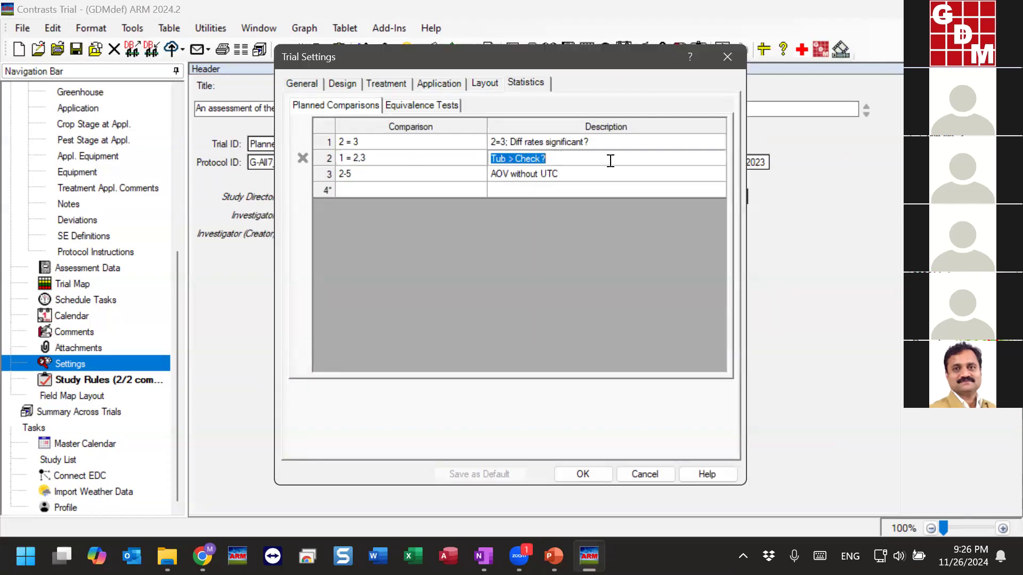
left_click(509, 159)
double_click(509, 158)
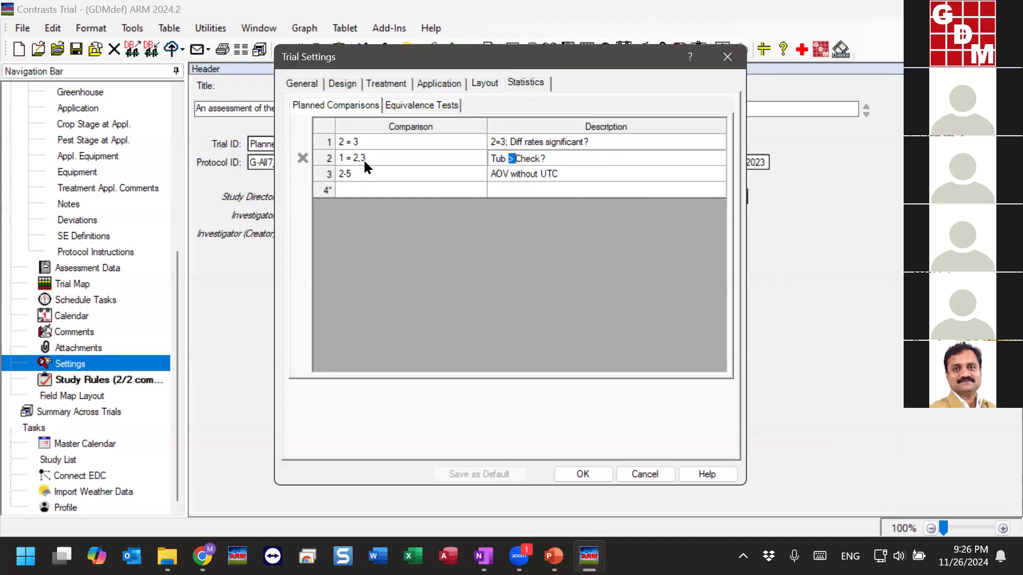
left_click(617, 156)
left_click_drag(496, 158, 608, 161)
left_click(608, 160)
Review the pairwise treatment definition of the third planned comparison and close it.
left_click(389, 176)
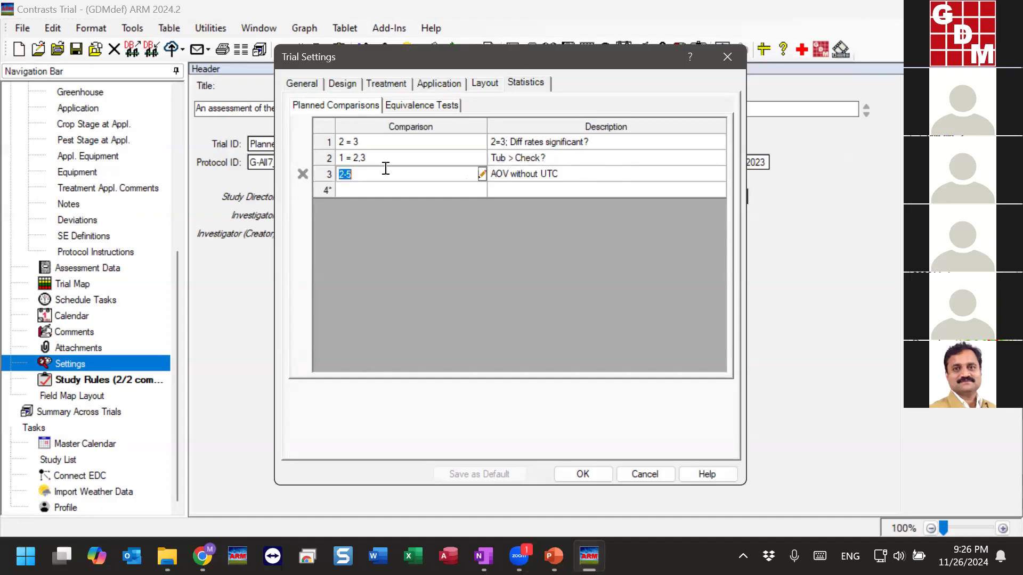
left_click(481, 171)
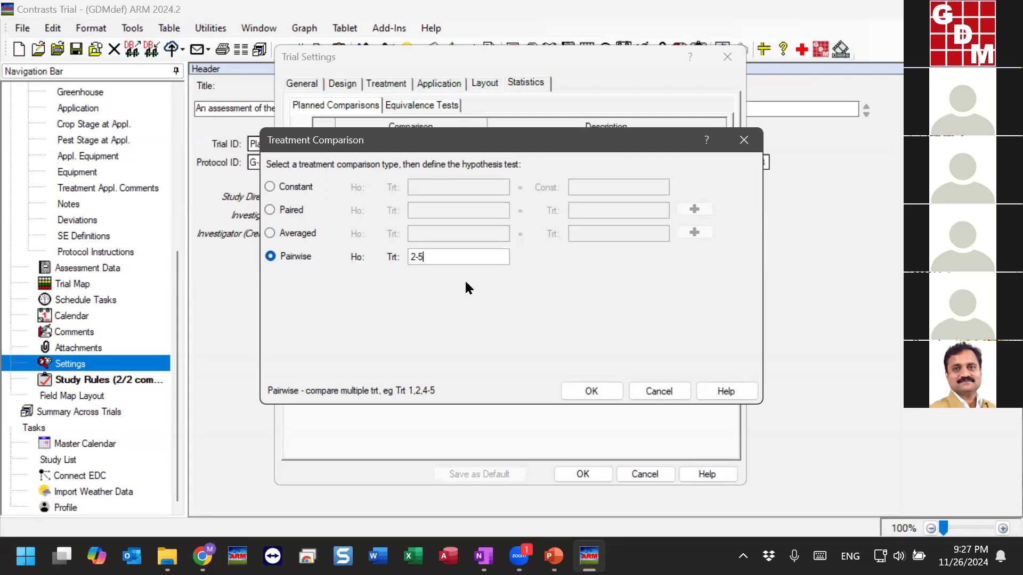
left_click(596, 399)
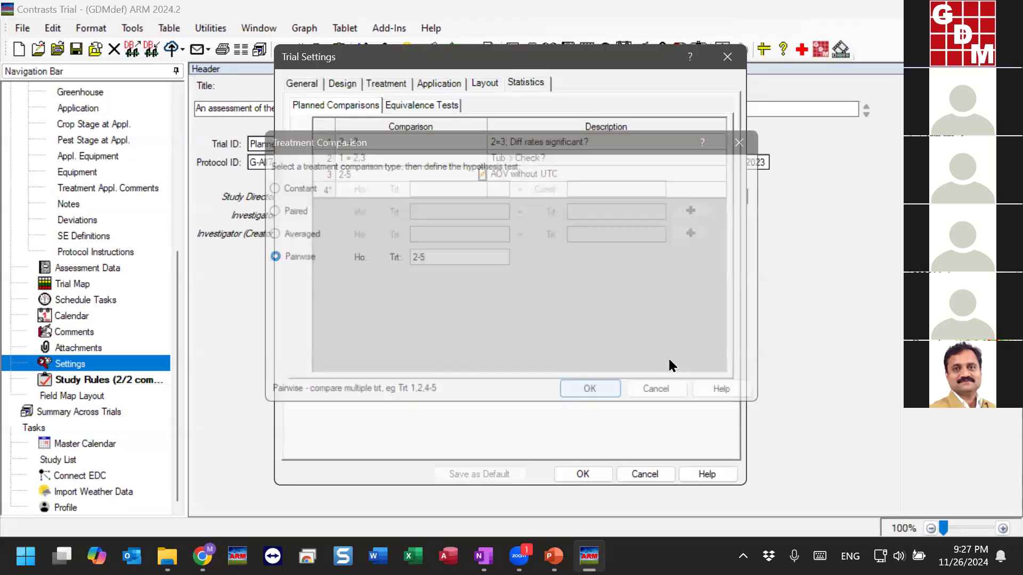
Add a fourth planned comparison of type Pairwise covering treatments 1-5.
left_click(362, 187)
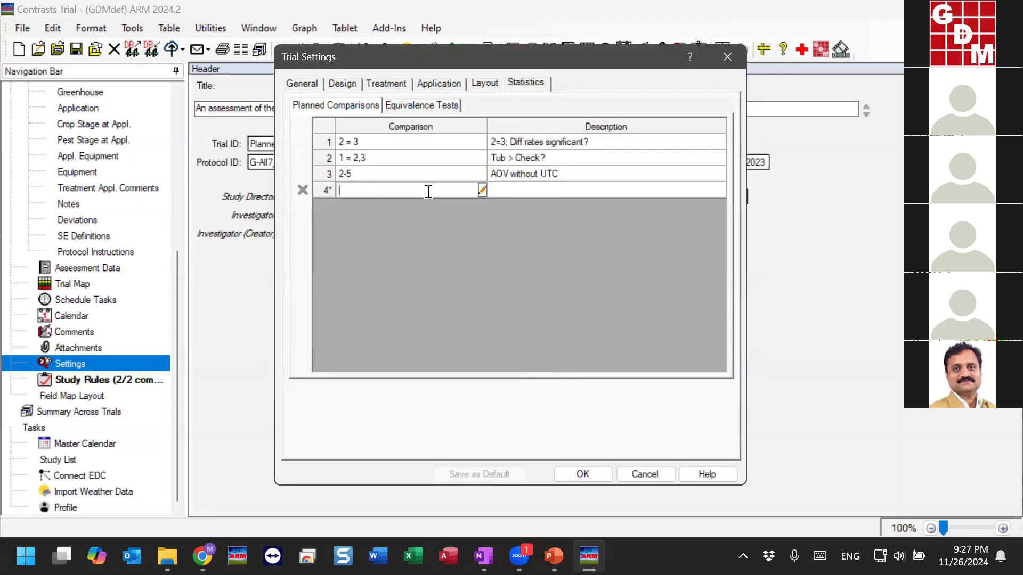
left_click(482, 190)
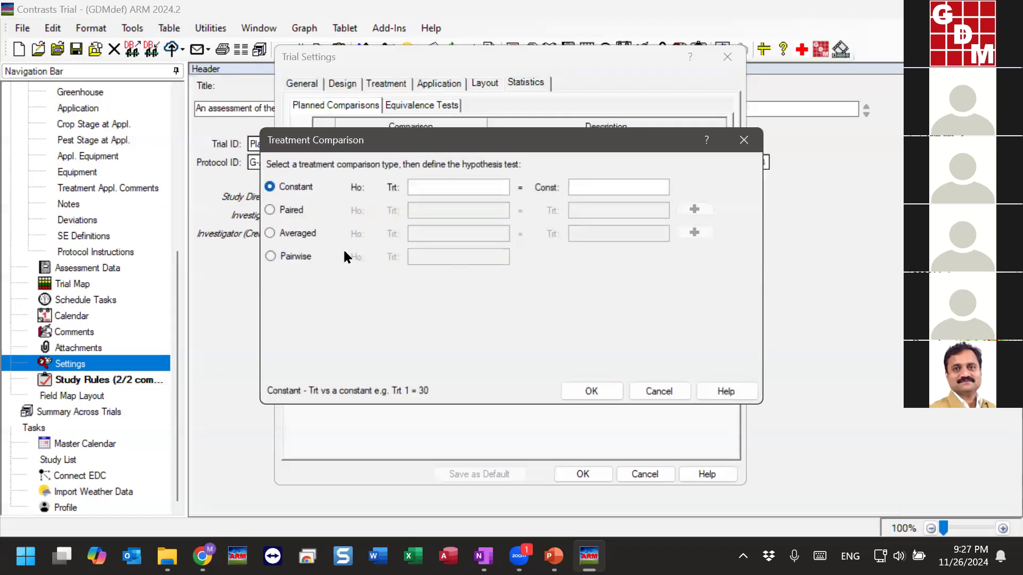
left_click(288, 255)
type("1-5")
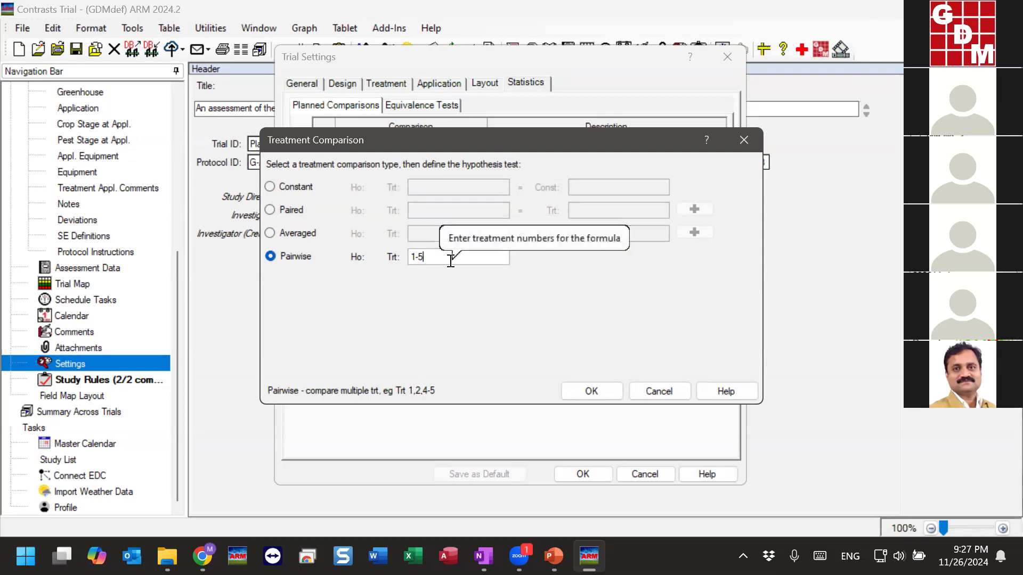
left_click(583, 391)
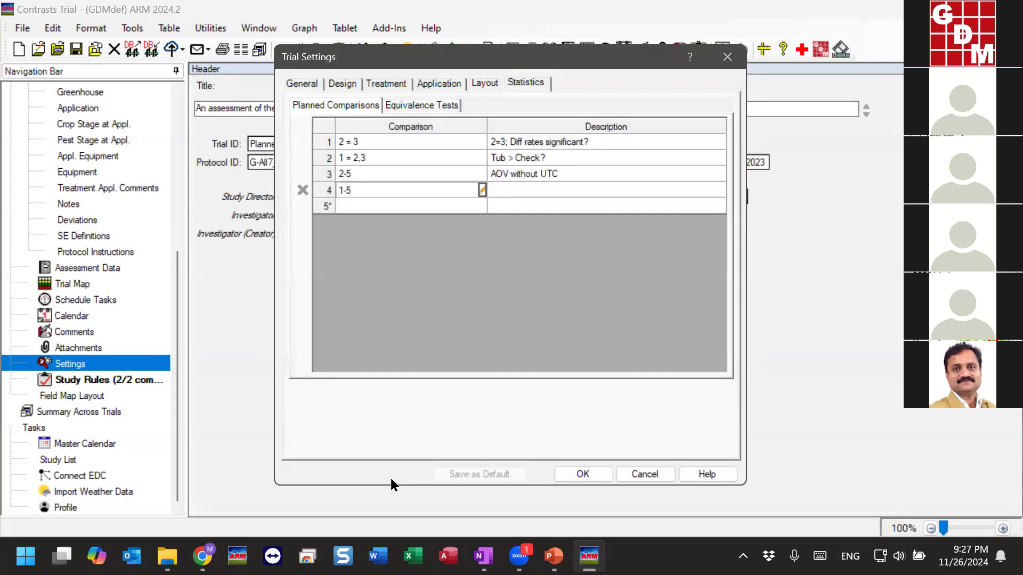
Describe the fourth comparison as "Same as anova??" and accept the trial settings.
left_click(560, 185)
type("Same as anova??")
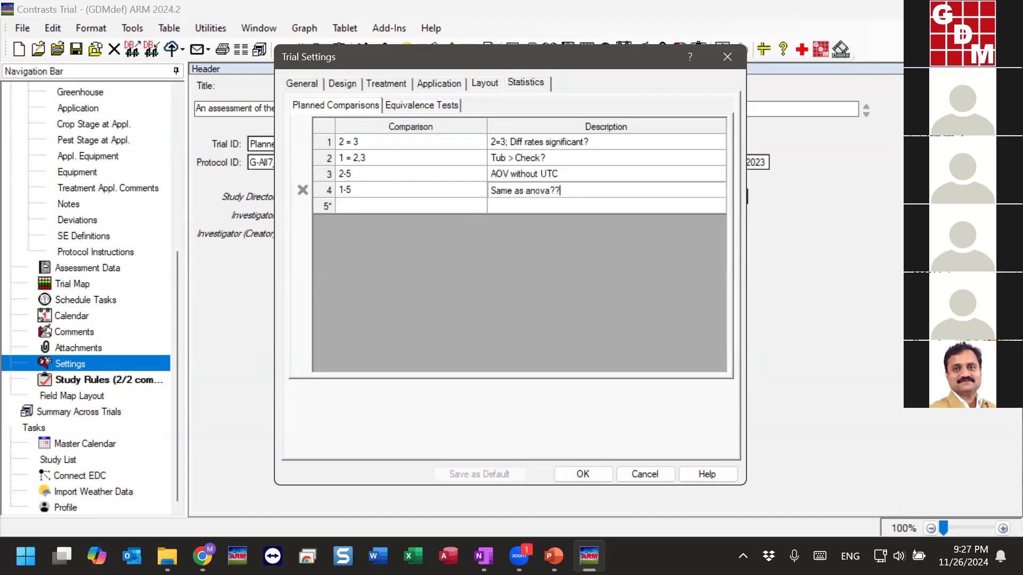
left_click(389, 193)
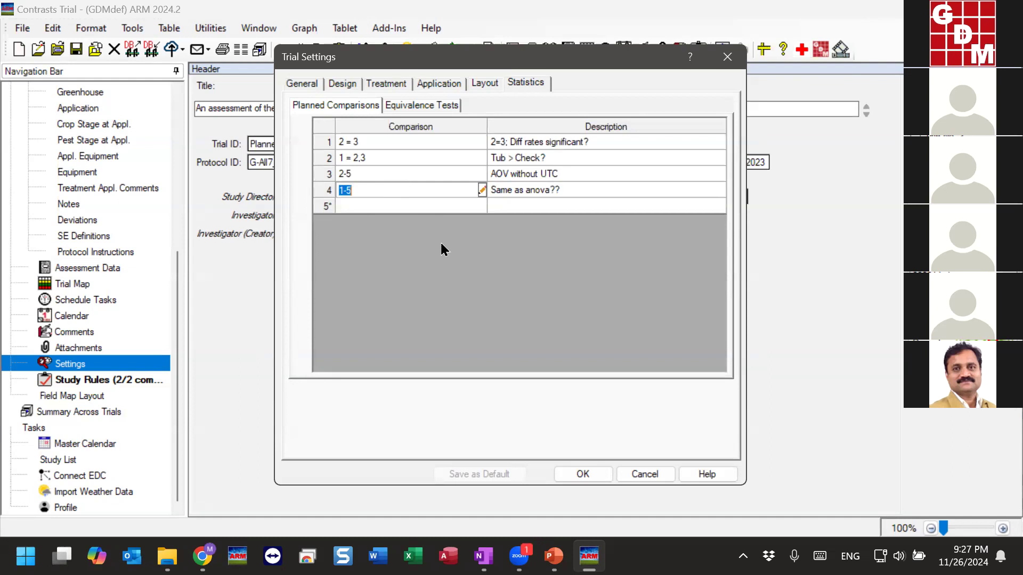
left_click(583, 473)
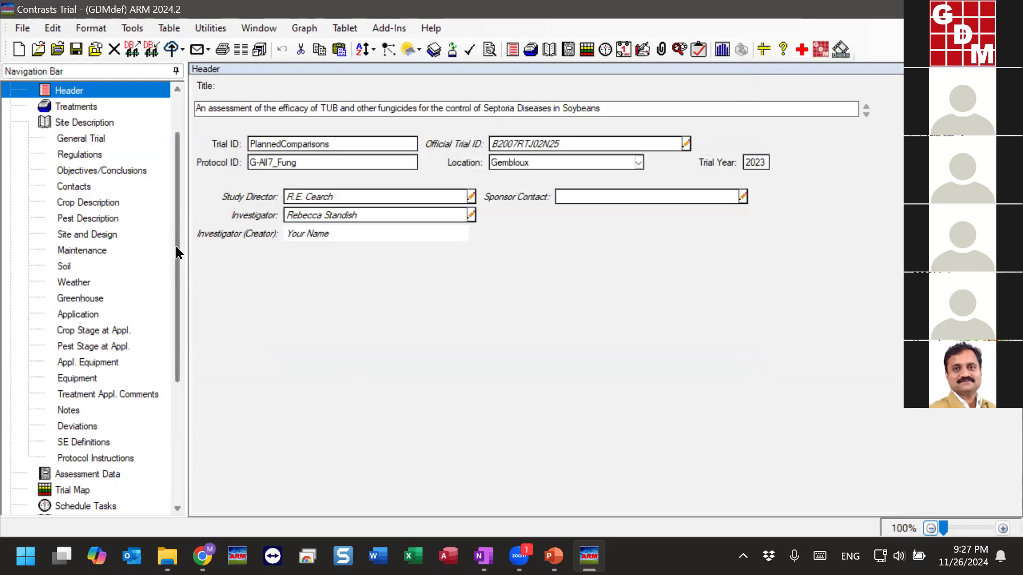
Open the trial's assessment data.
scroll(180, 277, "down", 2)
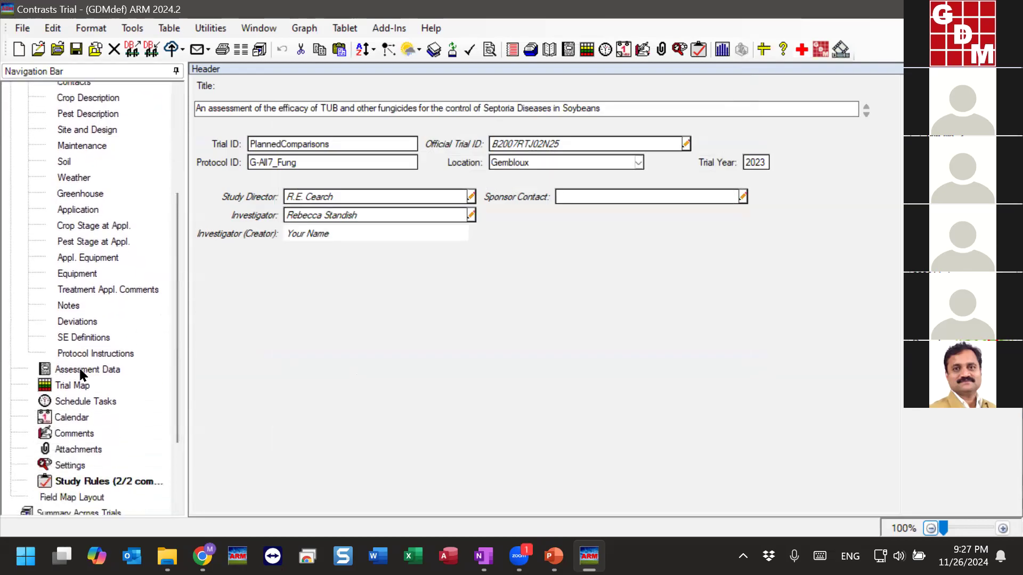
left_click(92, 369)
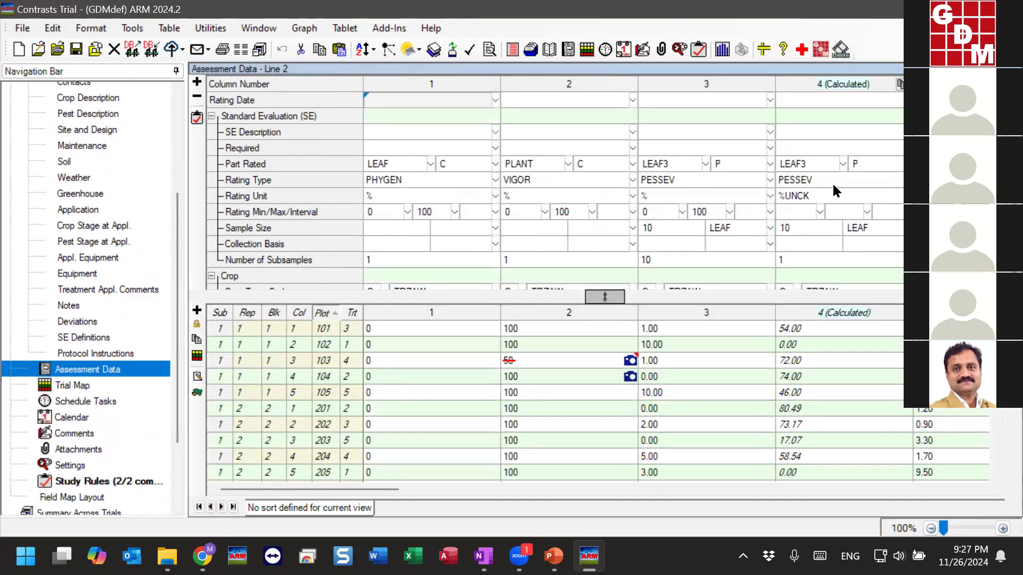
Look across the assessment data columns from the first ratings to the leaf green area and yield columns.
left_click_drag(363, 489, 530, 485)
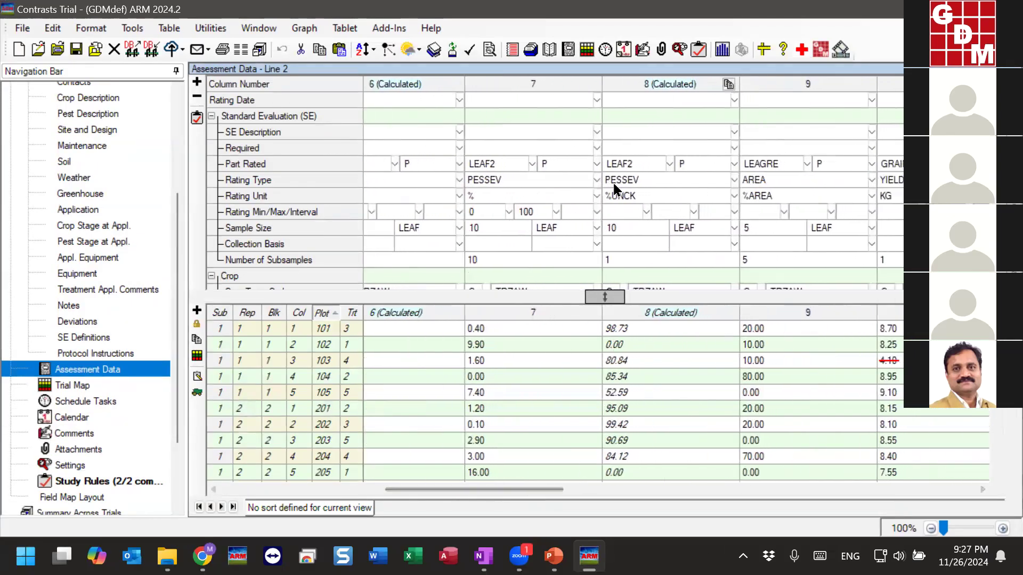
left_click(530, 376)
left_click(638, 197)
left_click_drag(550, 489, 277, 490)
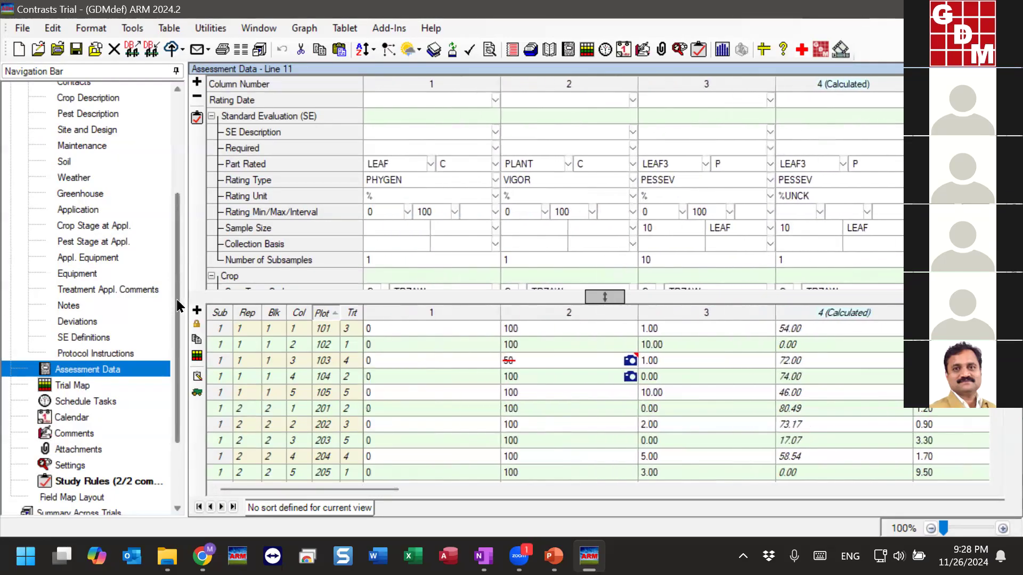
Open the trial's treatment list and review the Tub treatments, their application rates and the untreated check.
left_click_drag(179, 307, 179, 201)
left_click(73, 171)
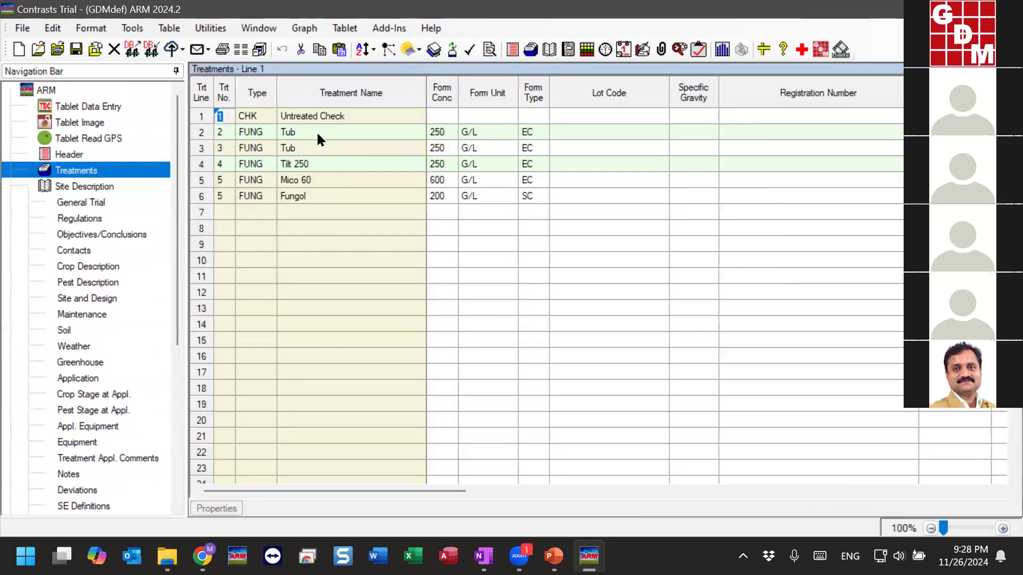
left_click_drag(372, 486, 695, 478)
left_click_drag(302, 132, 306, 155)
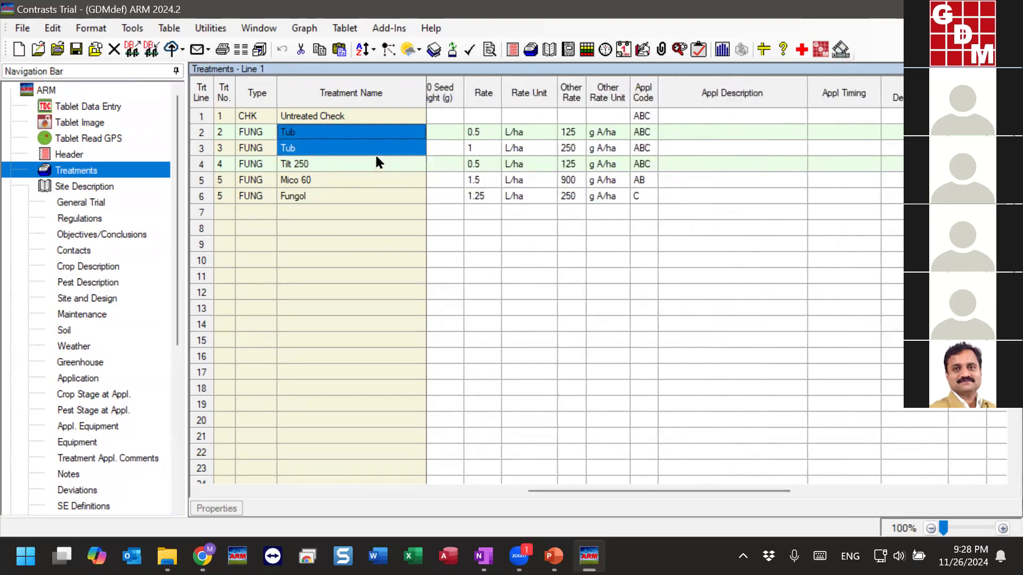
left_click(482, 148)
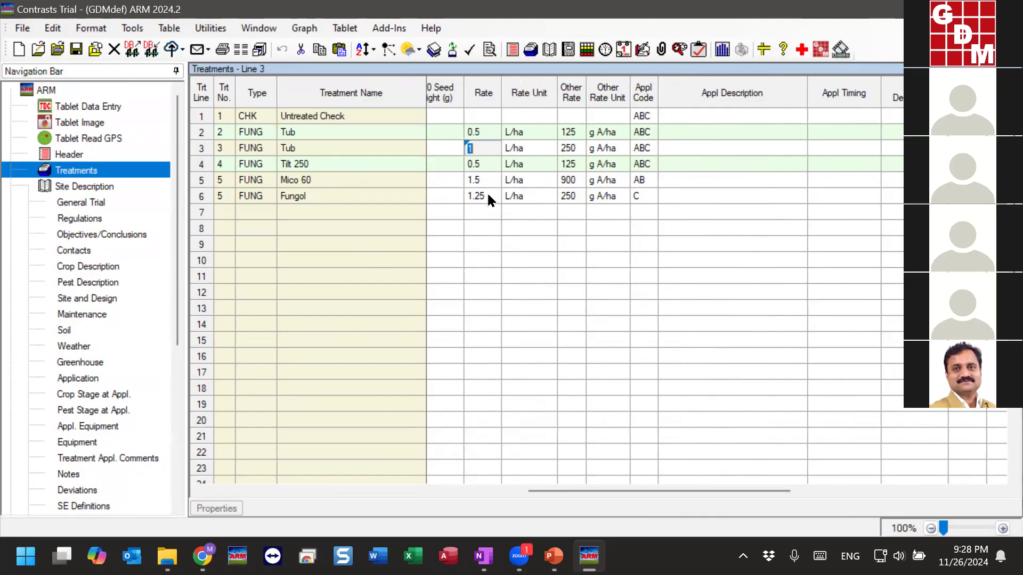
left_click(360, 116)
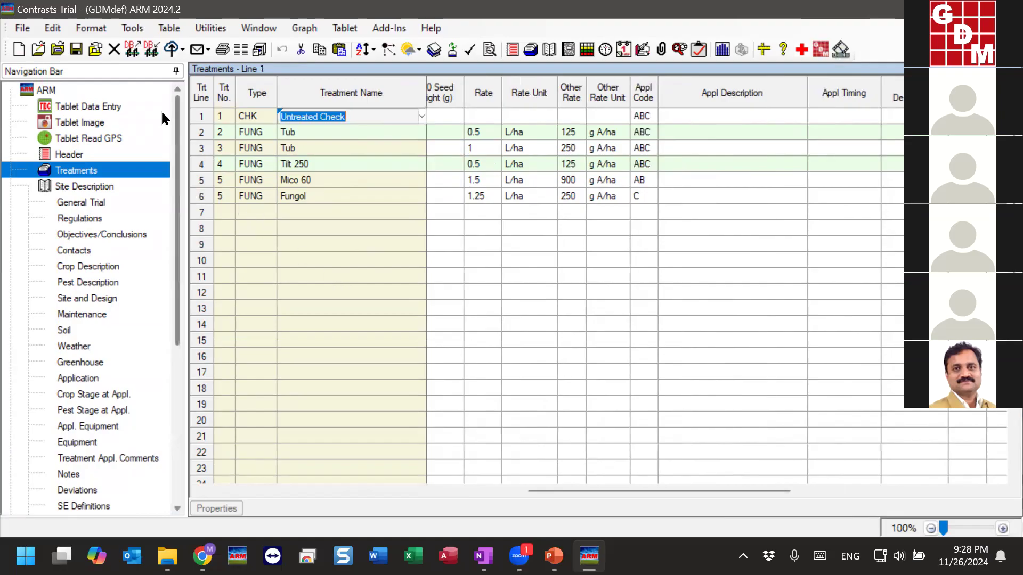
In the report printing setup, set the AOV Means Table to the Student-Newman-Keuls test at a 5% significance level.
left_click(19, 32)
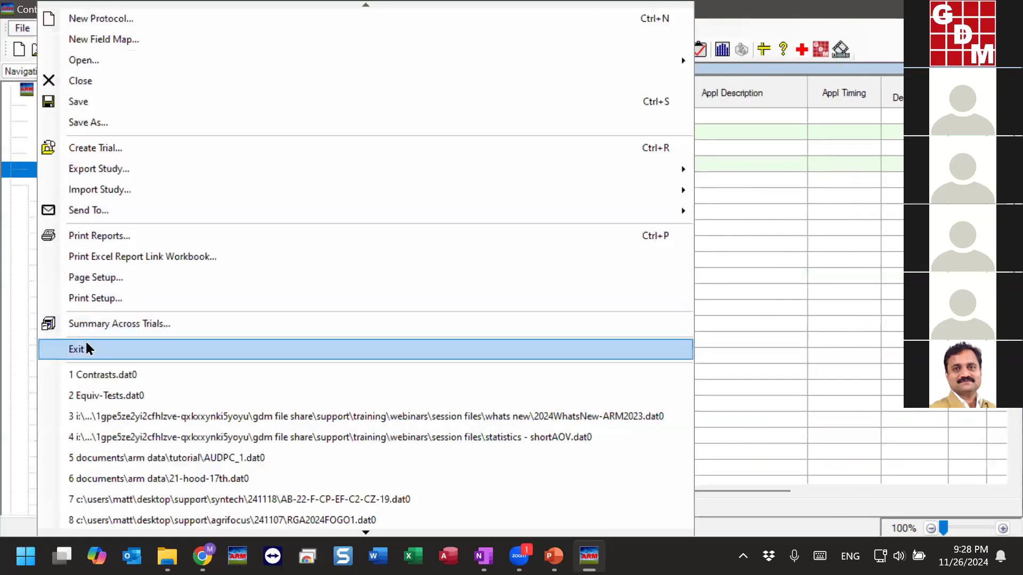
left_click(133, 241)
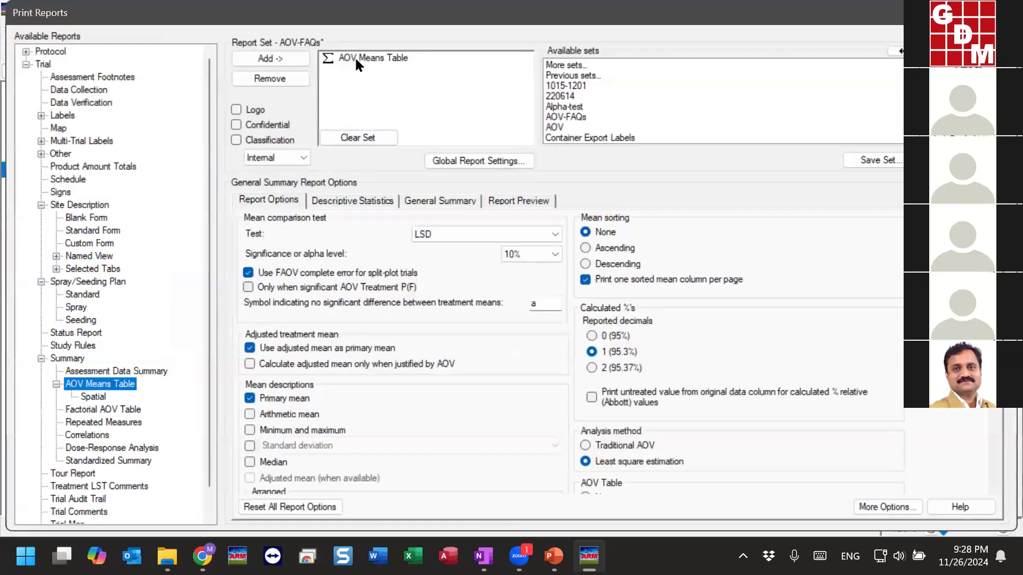
left_click(349, 59)
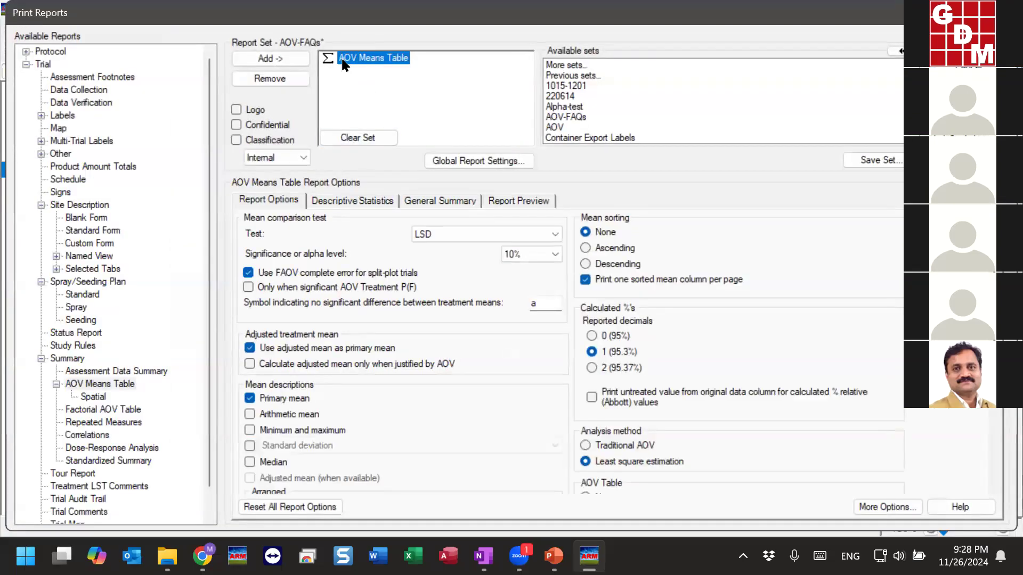
left_click(535, 251)
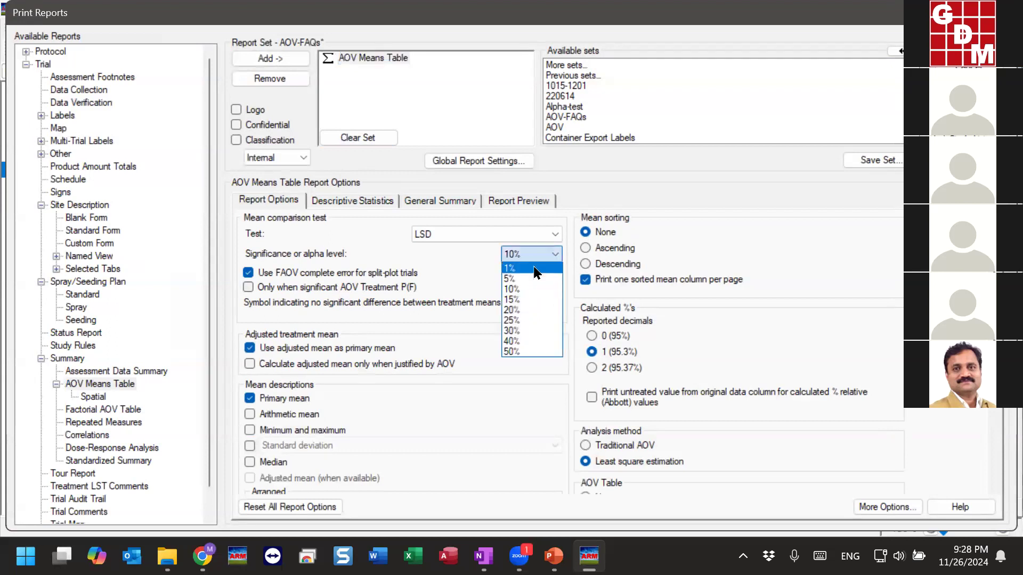
left_click(527, 278)
left_click(468, 233)
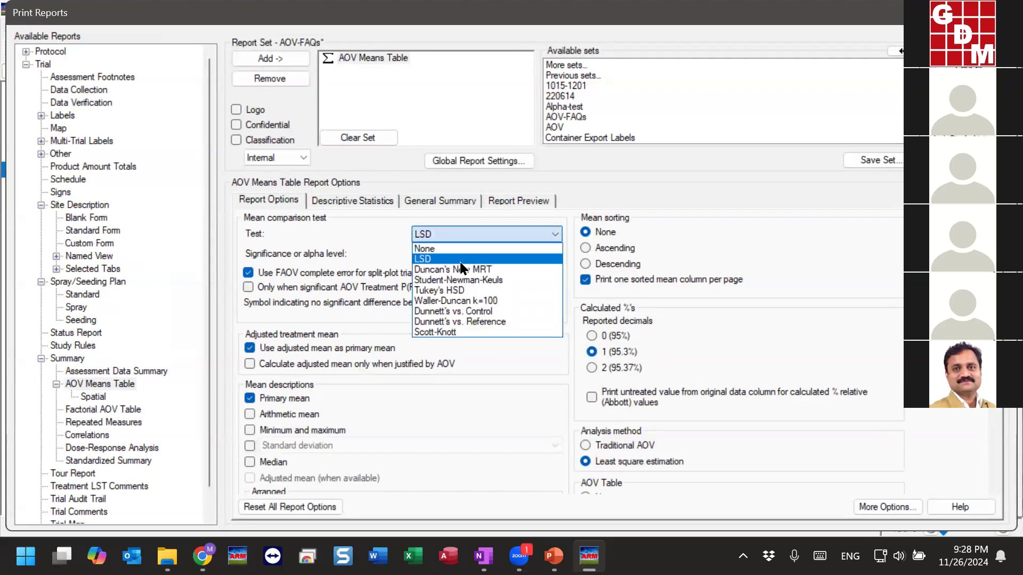
left_click(459, 278)
Include planned comparisons in the AOV Means Table, generate the report, dismiss its messages and open the print preview.
scroll(533, 349, "down", 3)
scroll(533, 349, "down", 2)
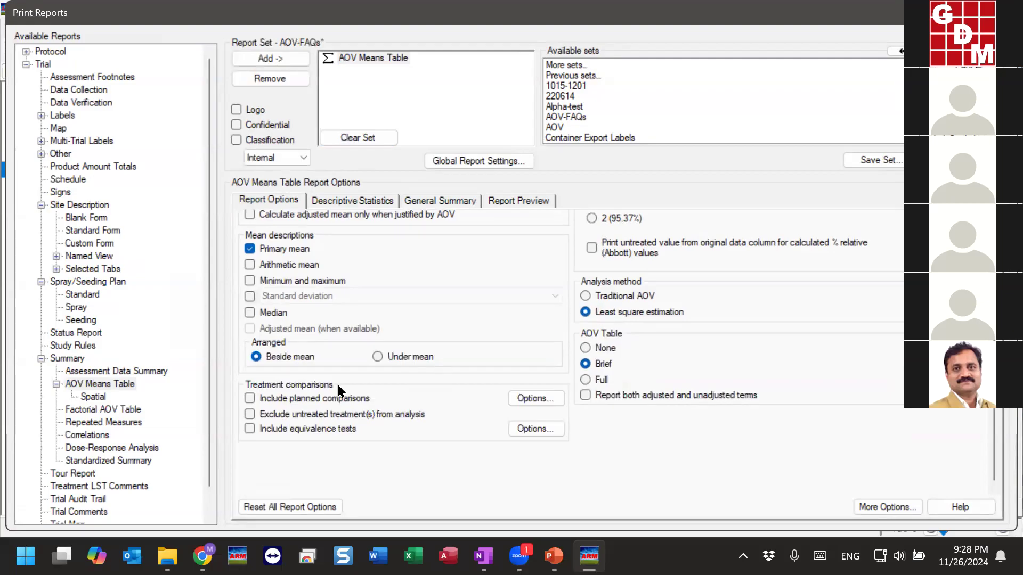
left_click(267, 398)
left_click(967, 46)
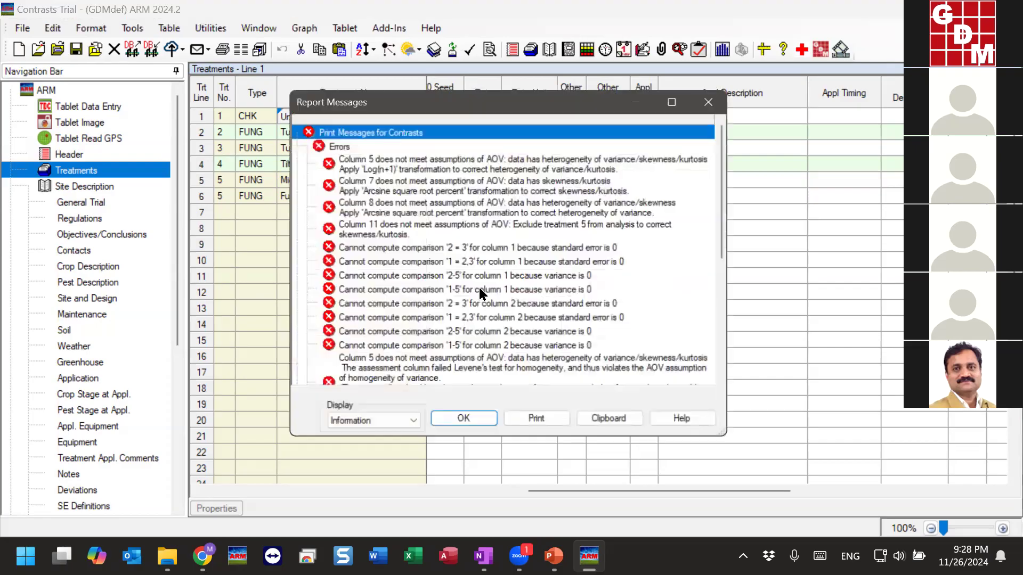
left_click(485, 421)
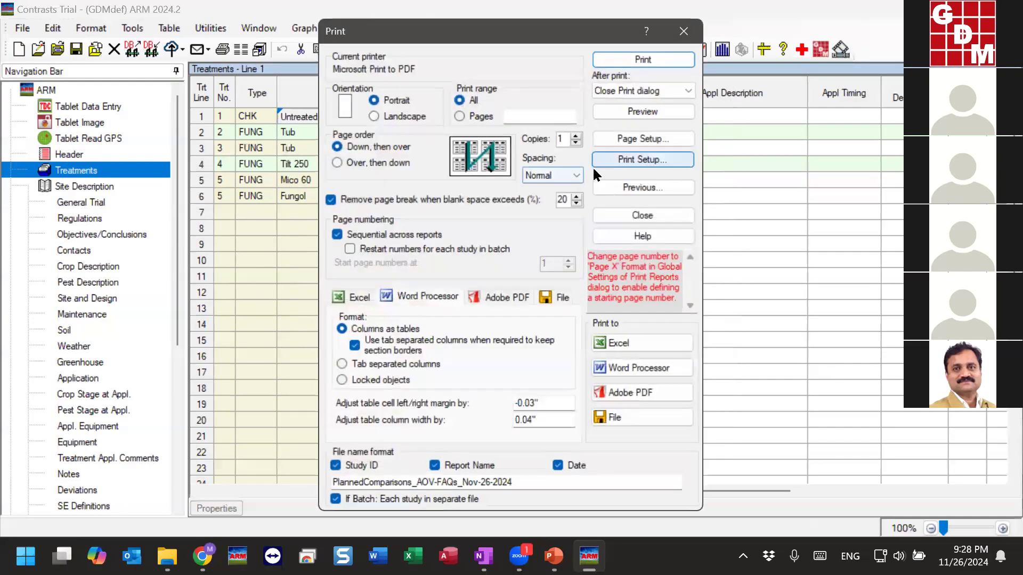
left_click(620, 112)
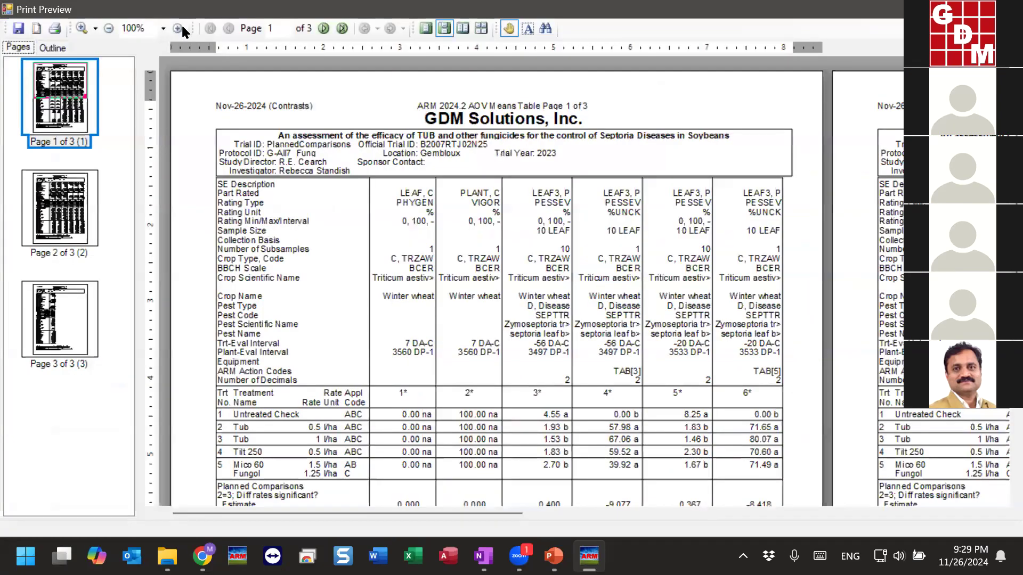
Enlarge the report preview to 200% and examine the treatment means and the start of the Planned Comparisons section.
left_click(178, 29)
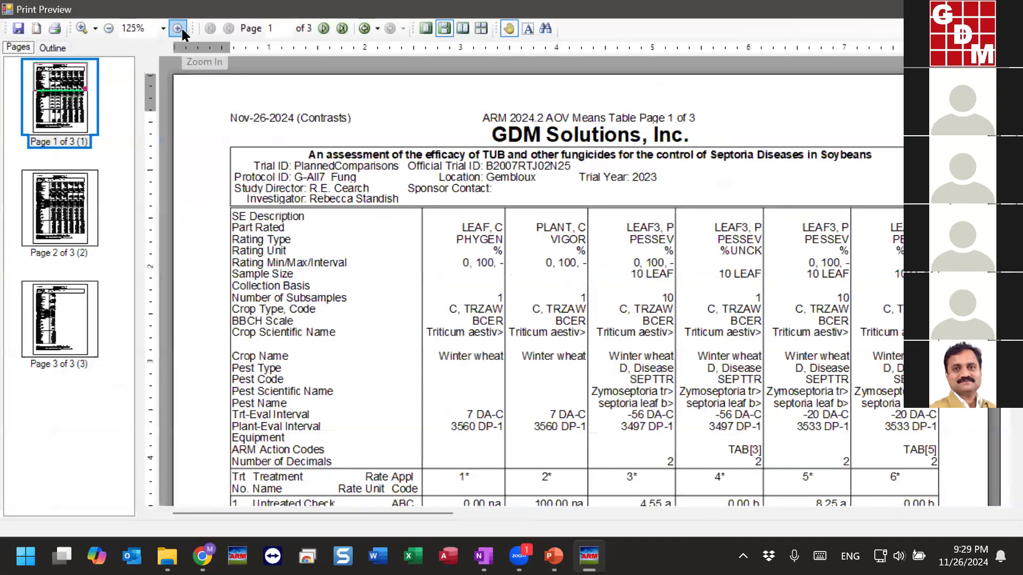
left_click(182, 33)
left_click(183, 33)
left_click_drag(502, 377, 498, 113)
left_click_drag(493, 452, 461, 526)
left_click_drag(475, 404, 441, 310)
scroll(611, 262, "up", 7)
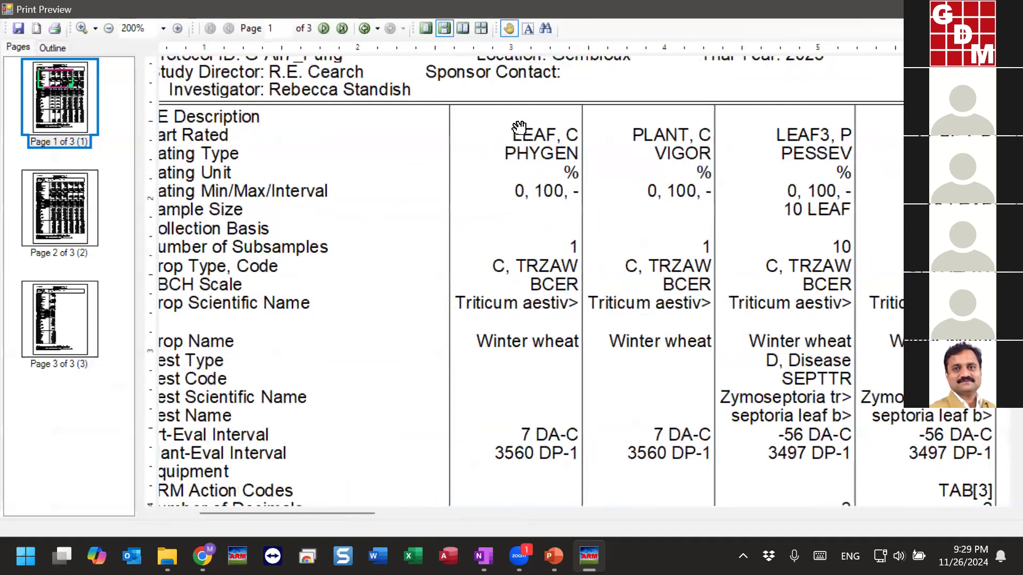
left_click_drag(607, 381, 622, 181)
left_click_drag(605, 361, 606, 281)
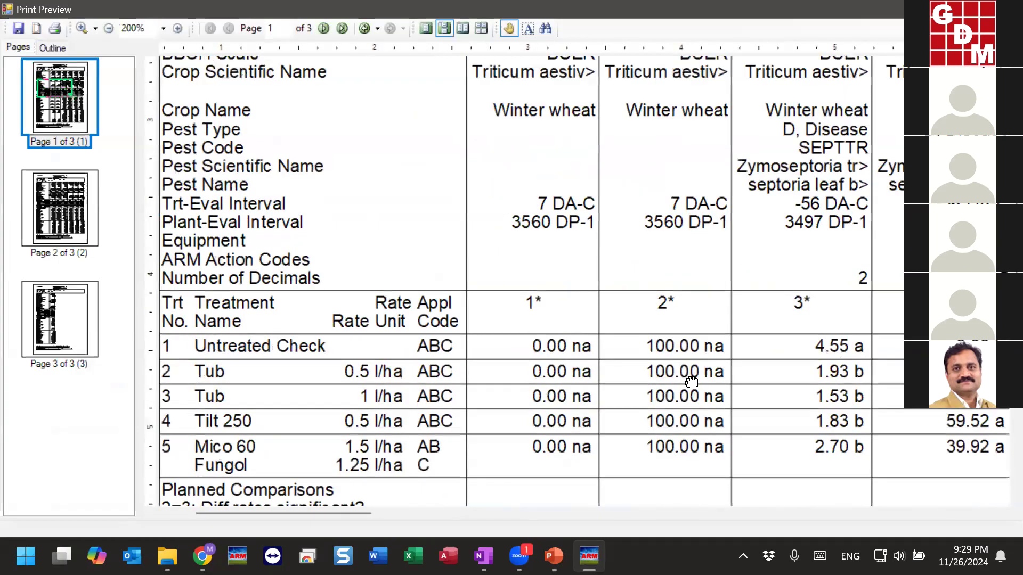
left_click_drag(646, 453, 689, 237)
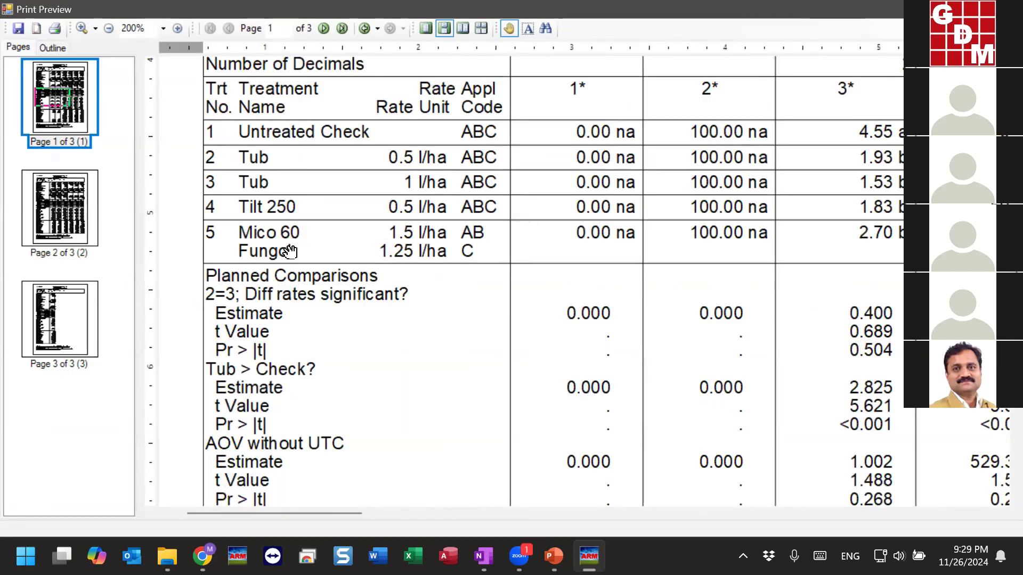
Examine the estimate, t value and probability of the "2=3; Diff rates significant?" and "Tub > Check?" comparisons in column 3.
mouse_move(410, 279)
left_mouse_down()
mouse_move(408, 243)
mouse_move(407, 268)
left_mouse_up()
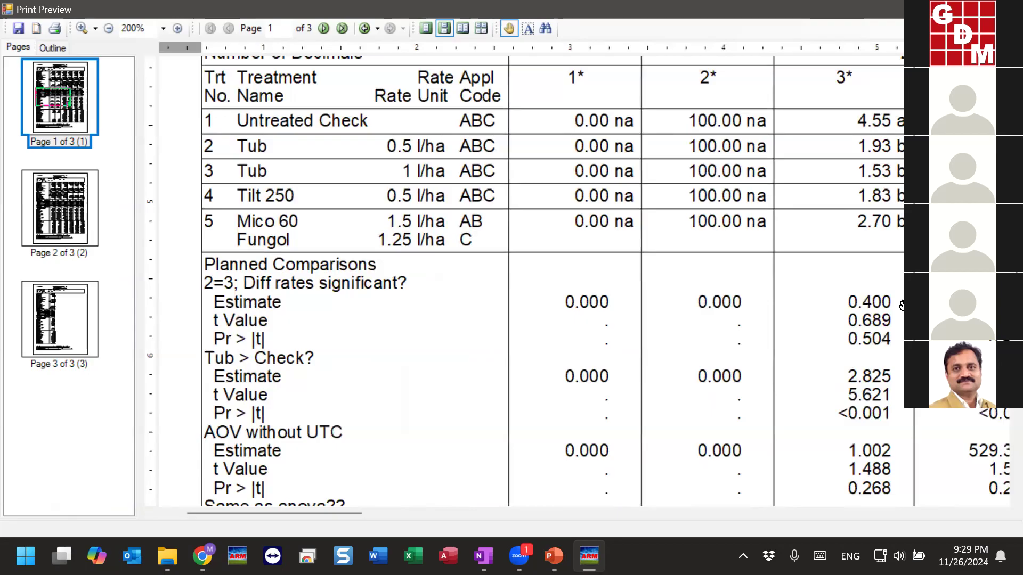
left_click_drag(900, 306, 902, 304)
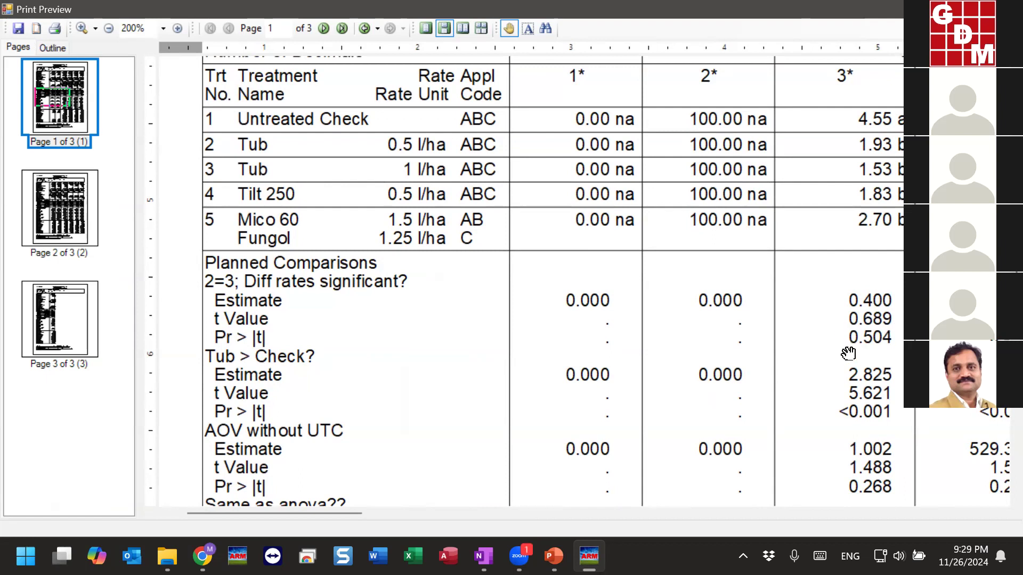
left_click_drag(899, 339, 897, 321)
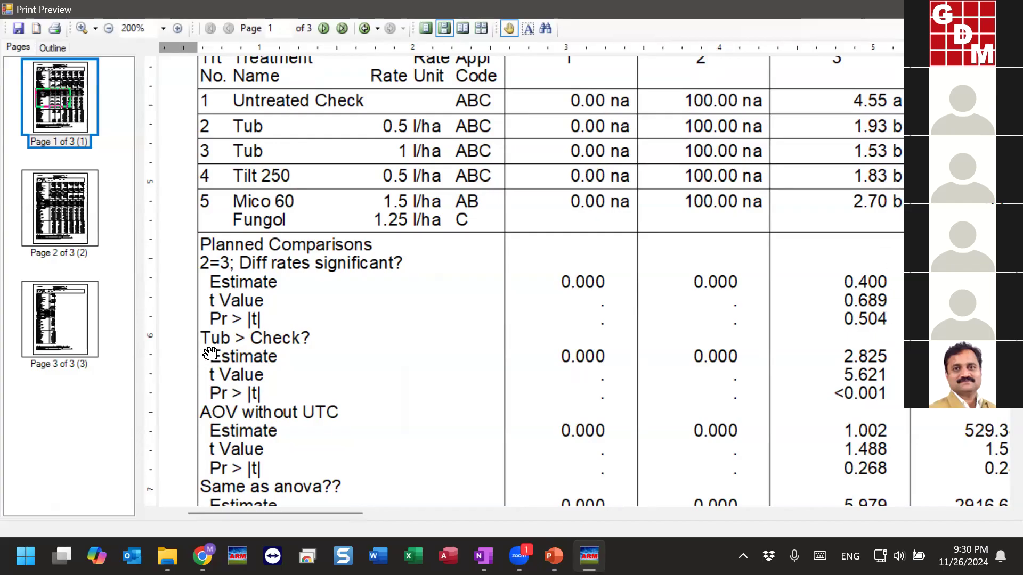
left_click_drag(218, 354, 217, 354)
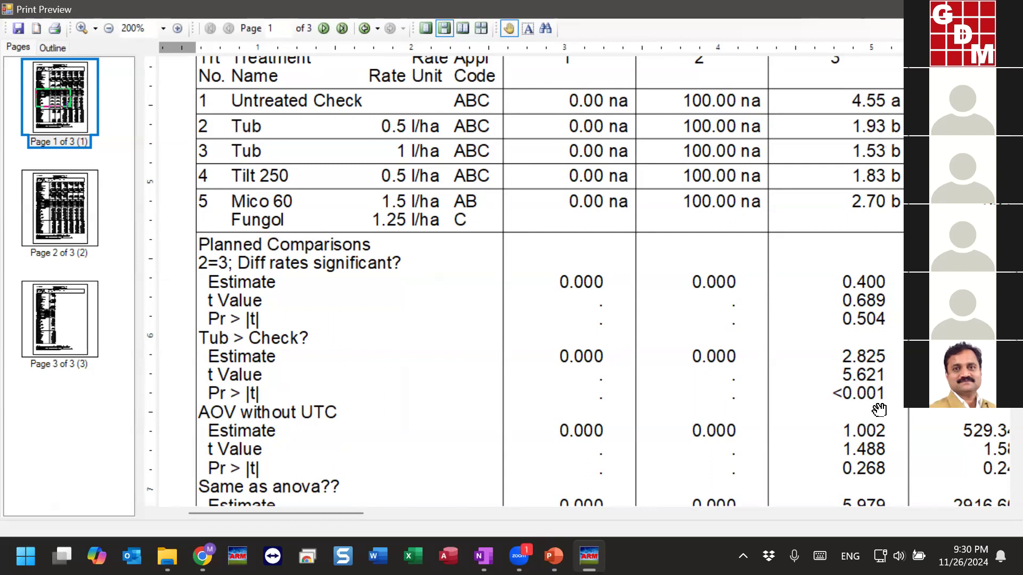
Examine the "AOV without UTC" comparison for column 3 against the means of treatments 2-5.
left_click_drag(789, 390, 799, 311)
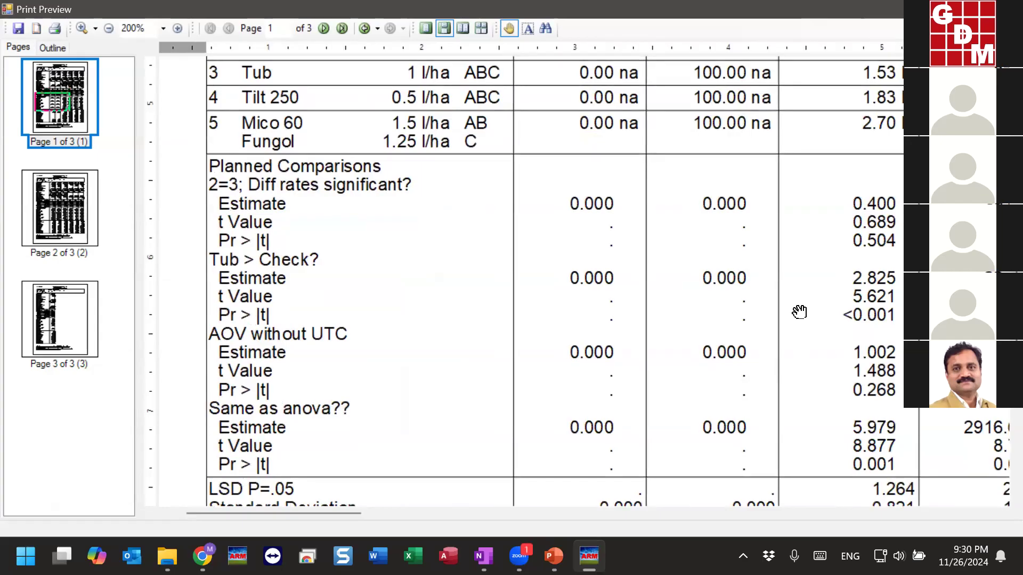
left_click_drag(810, 340, 802, 389)
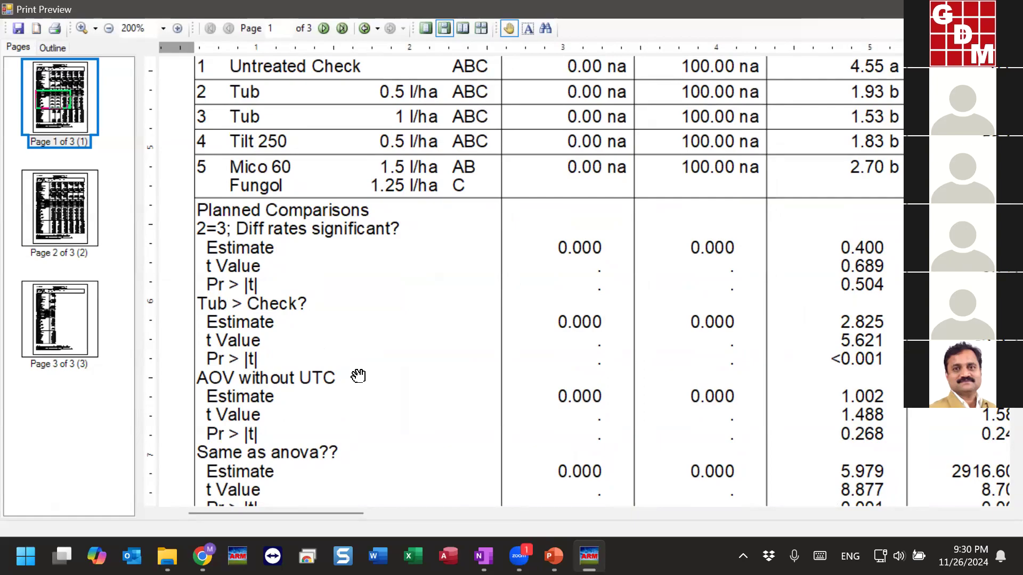
left_click_drag(231, 116, 231, 116)
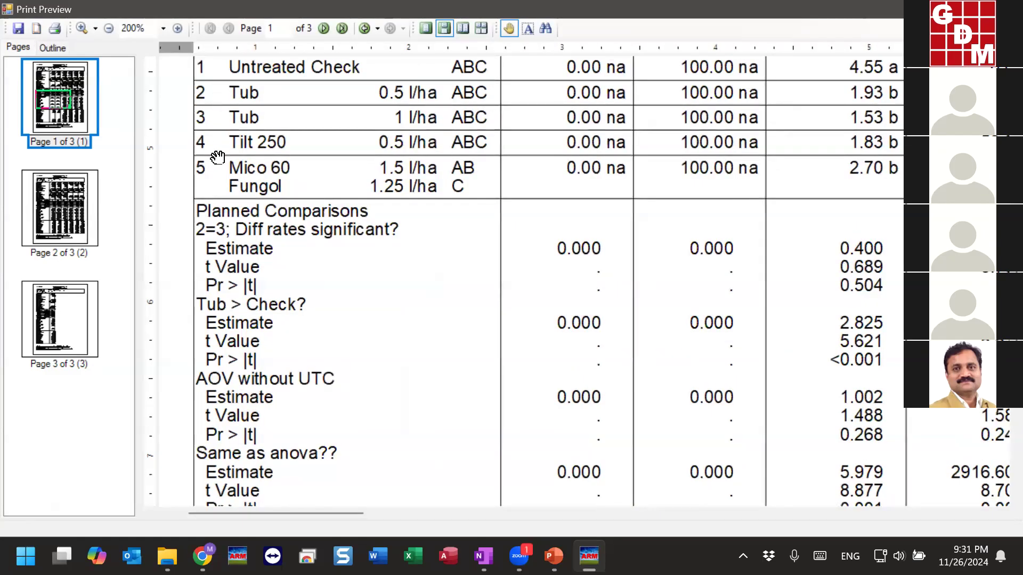
scroll(212, 185, "down", 3)
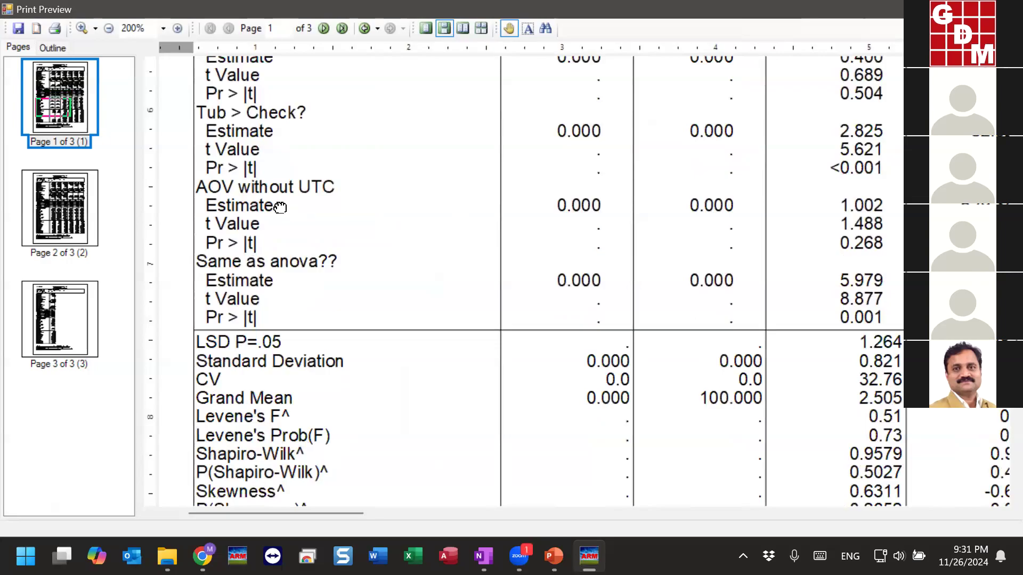
left_click_drag(280, 207, 270, 337)
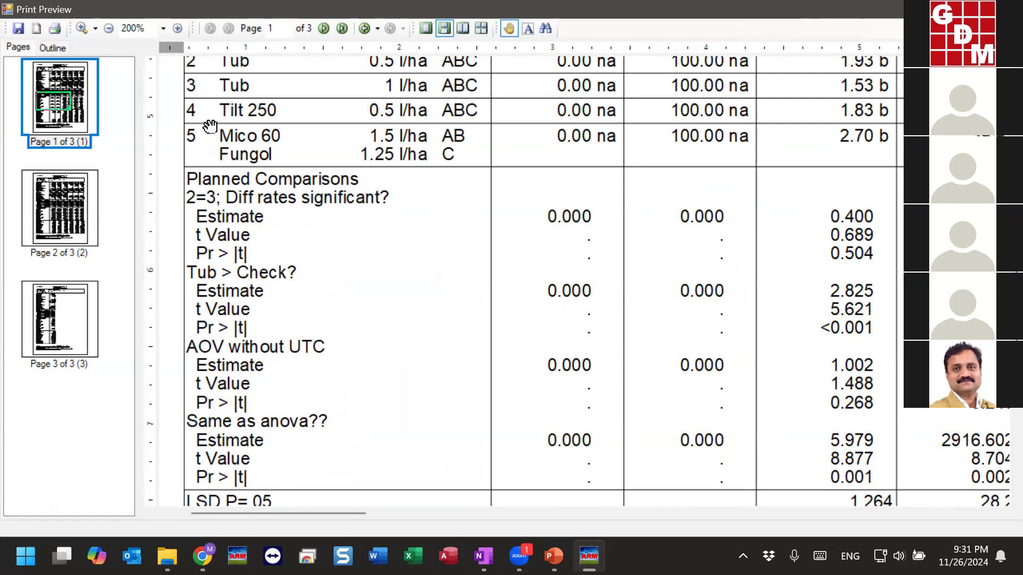
left_click_drag(429, 328, 398, 360)
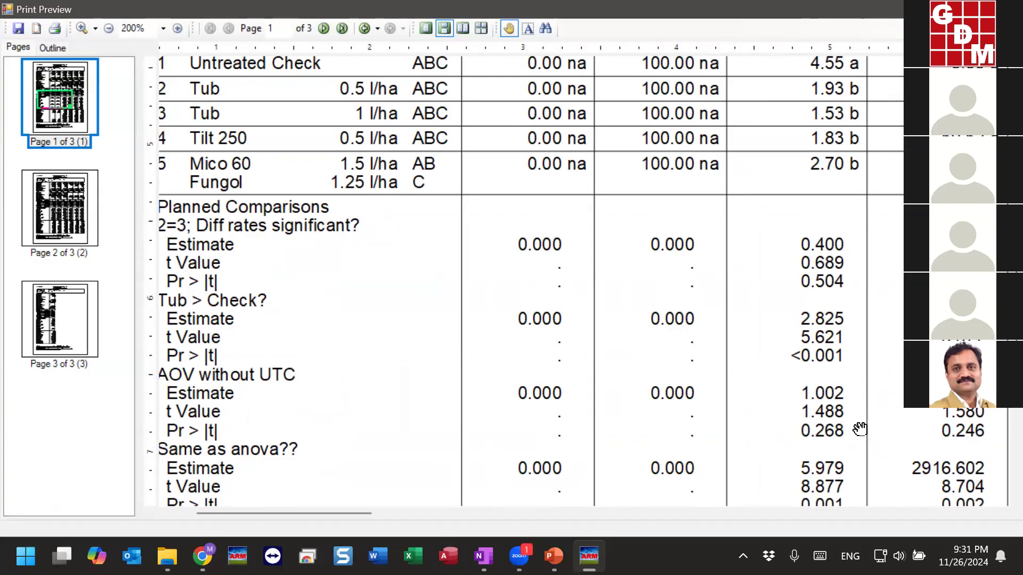
left_click_drag(860, 429, 878, 400)
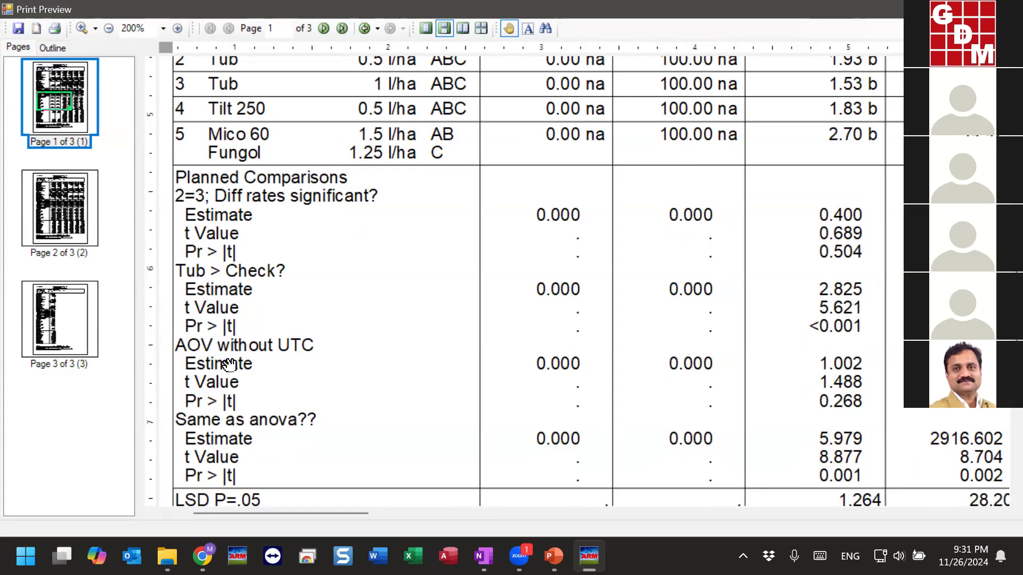
Compare the "Same as anova??" comparison in column 3 with the Treatment F and Treatment Prob(F) values of the AOV.
left_click_drag(851, 480, 876, 224)
left_click_drag(831, 479, 817, 315)
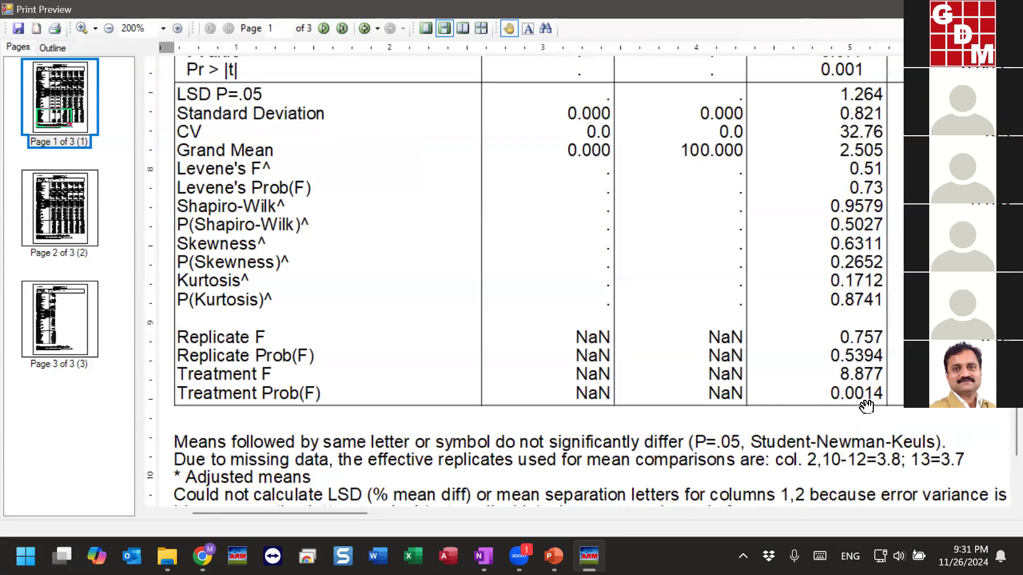
left_click_drag(871, 407, 871, 408)
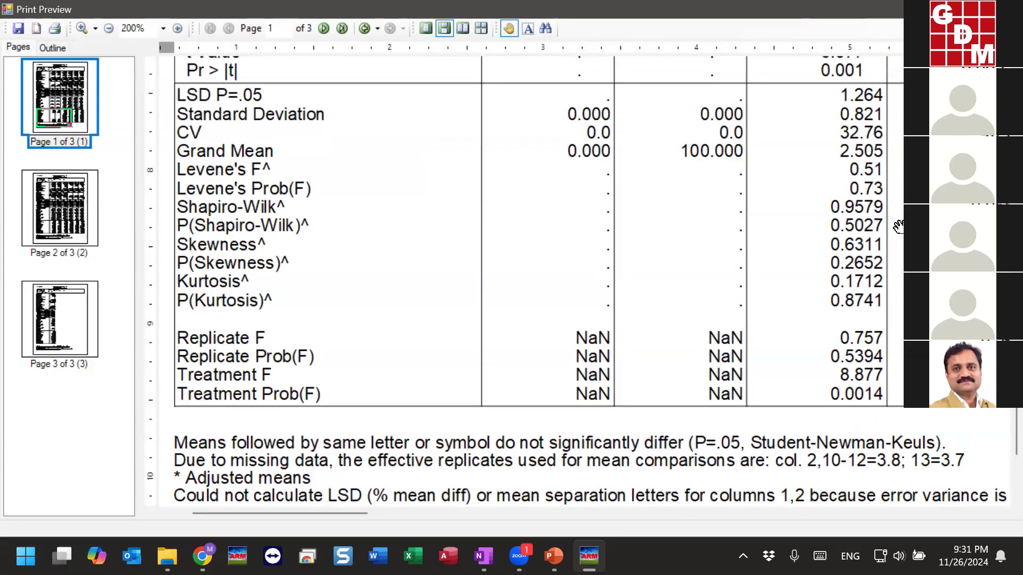
left_click_drag(899, 226, 890, 299)
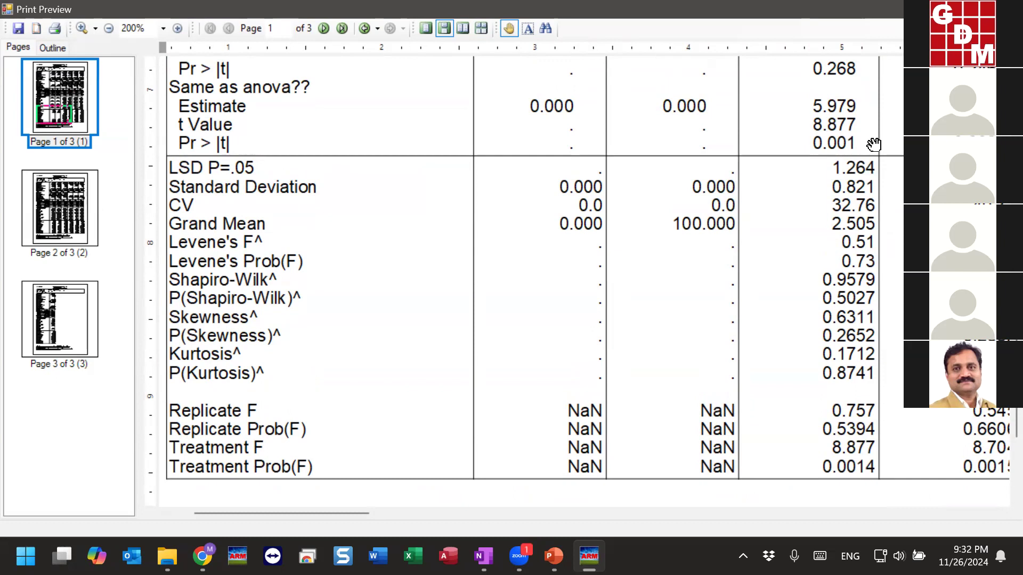
Return to the treatment means and examine the planned comparison results across columns 3 to 6.
left_click_drag(717, 242, 728, 427)
left_click_drag(650, 205, 632, 478)
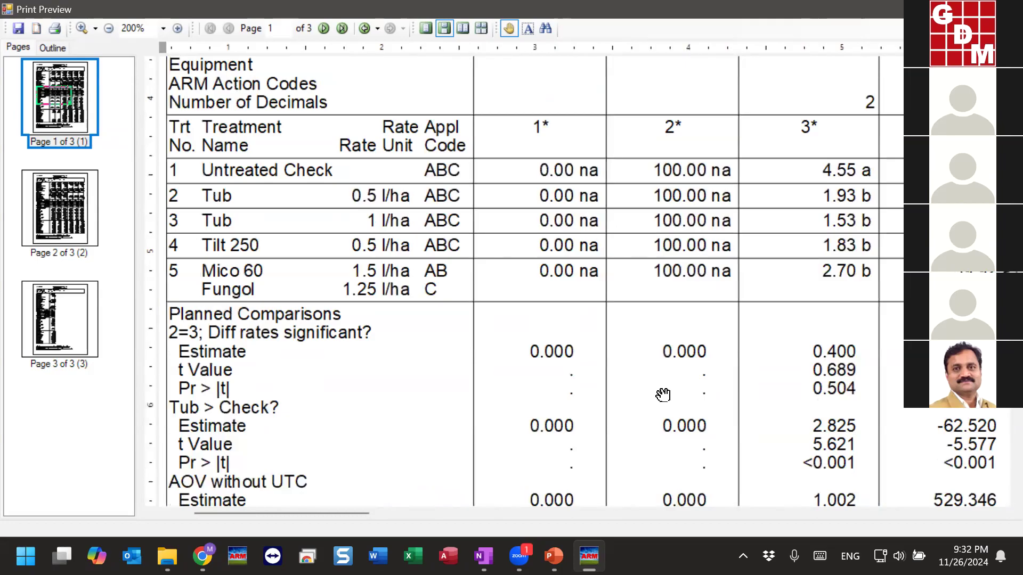
left_click_drag(708, 428, 441, 275)
left_click_drag(718, 320, 495, 236)
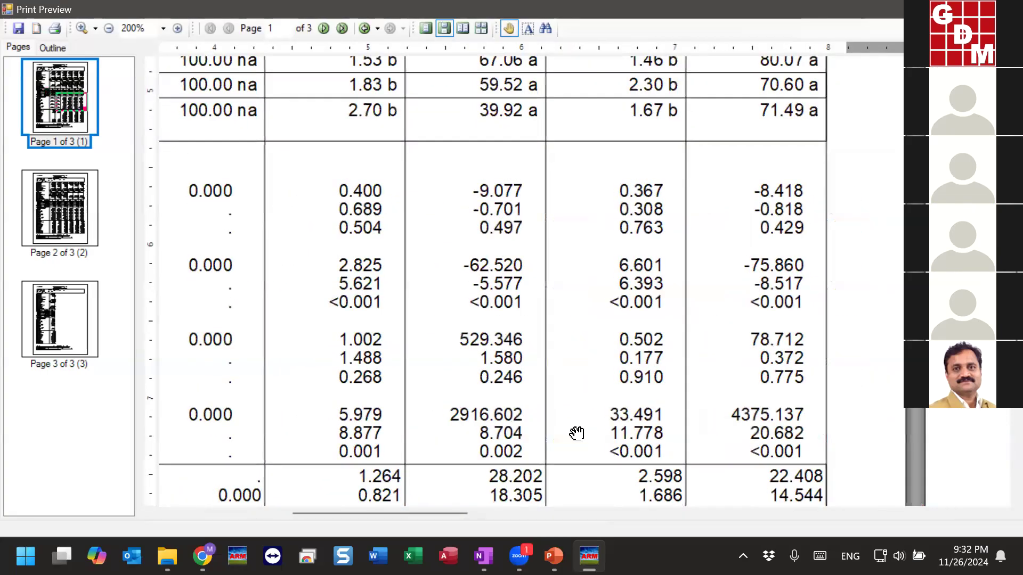
Examine the treatment means and planned comparison results for columns 7, 8 and beyond on page 2 of the report.
left_click_drag(813, 372, 314, 368)
left_click_drag(648, 320, 515, 311)
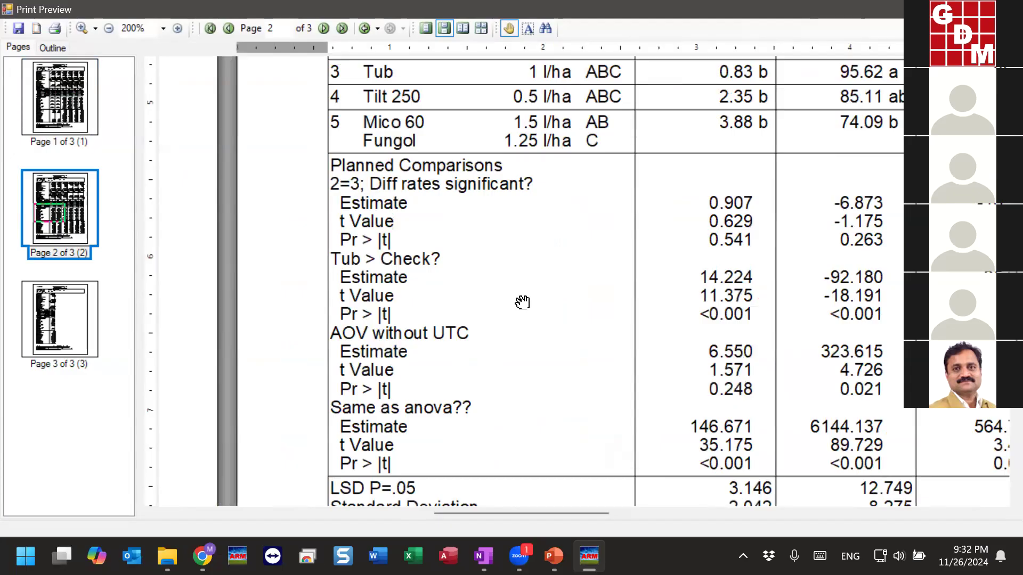
left_click_drag(633, 197, 606, 396)
left_click_drag(639, 266, 608, 338)
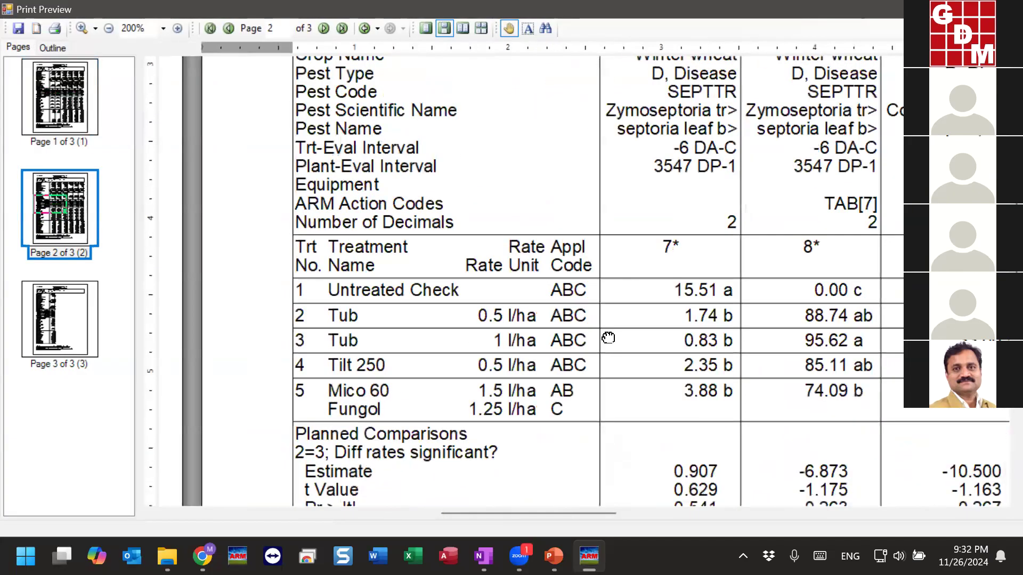
left_click_drag(700, 127, 666, 205)
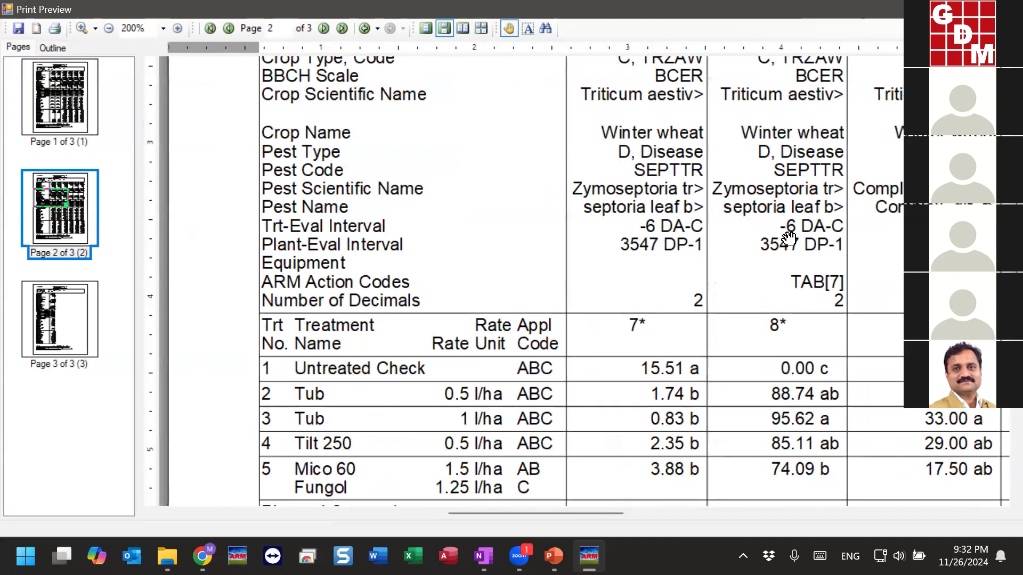
left_click_drag(789, 238, 564, 349)
left_click_drag(525, 310, 405, 240)
left_click_drag(472, 389, 503, 88)
left_click_drag(616, 366, 596, 276)
Return to page 1 and examine the treatment means and planned comparisons of columns 1 to 3.
left_click_drag(522, 360, 959, 353)
left_click_drag(373, 341, 926, 361)
left_click_drag(434, 341, 927, 318)
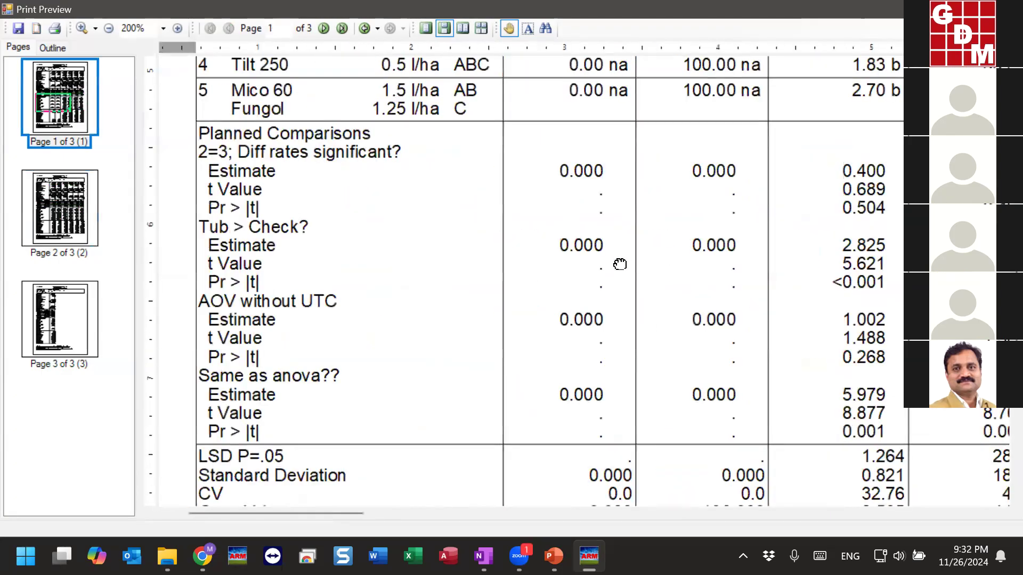
left_click_drag(619, 264, 648, 373)
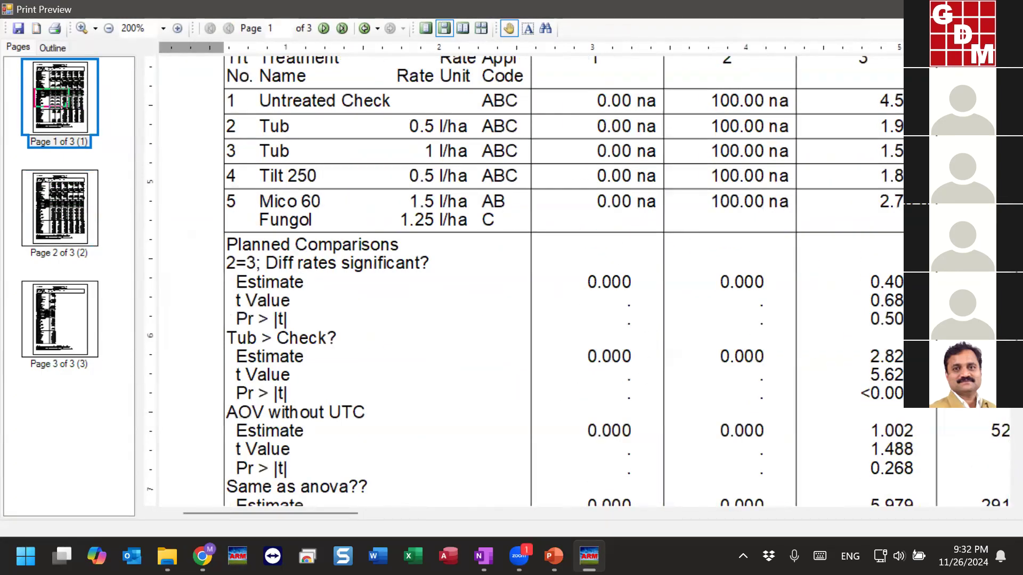
Leave the preview, return to the AOV Means Table options and set the assessment data columns to Select (can change order).
key("Escape")
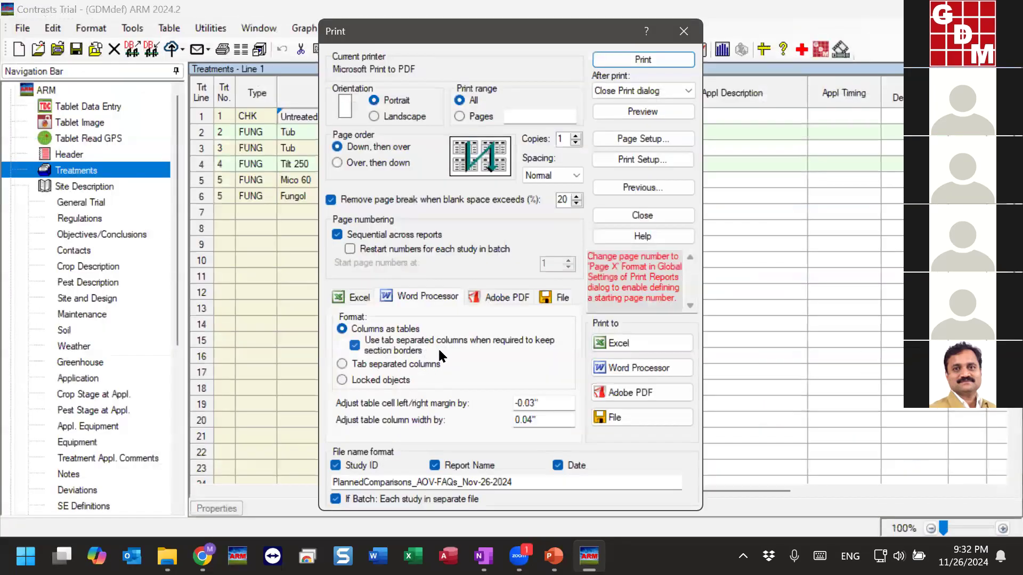
left_click(626, 187)
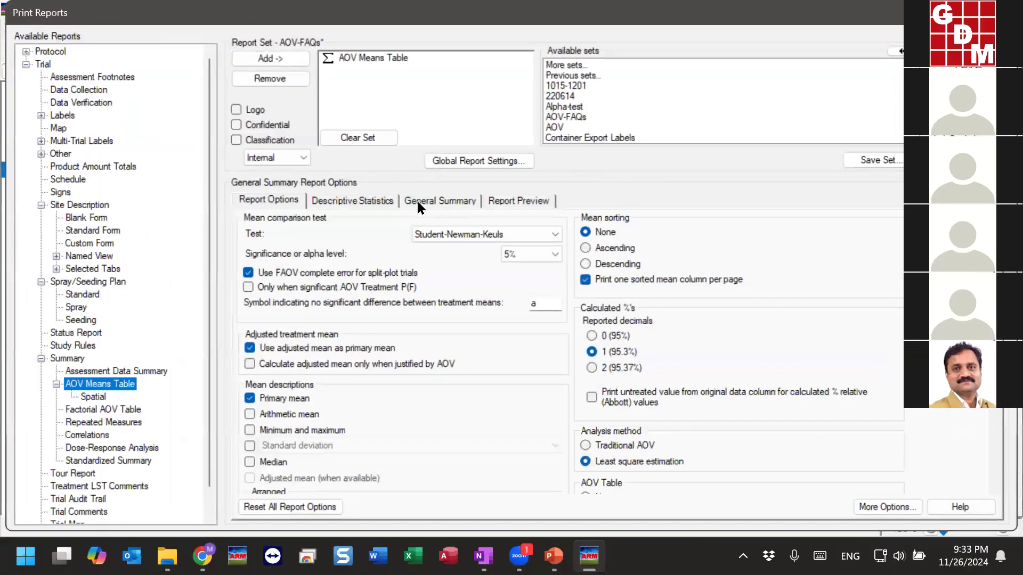
left_click(418, 203)
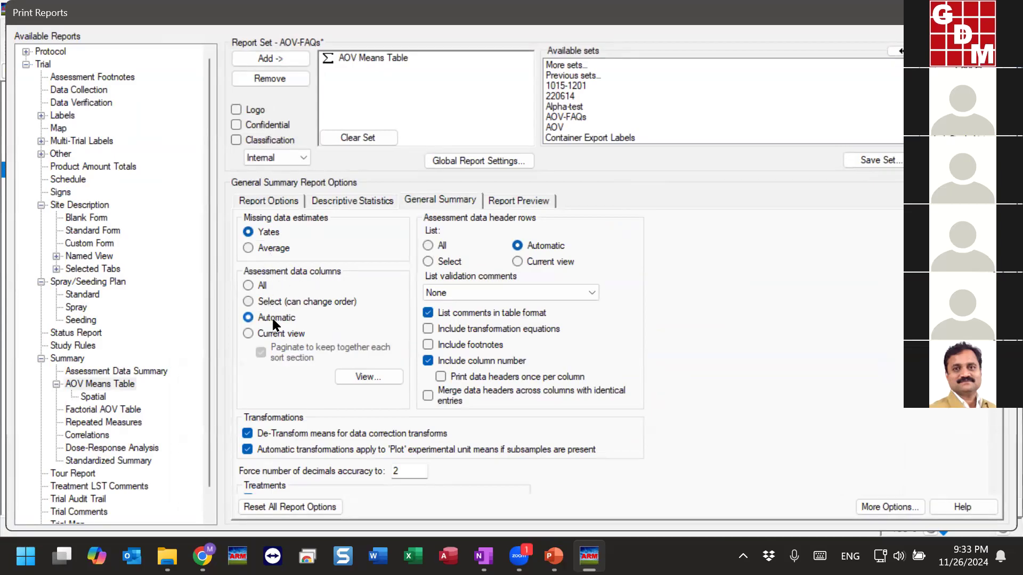
mouse_move(266, 321)
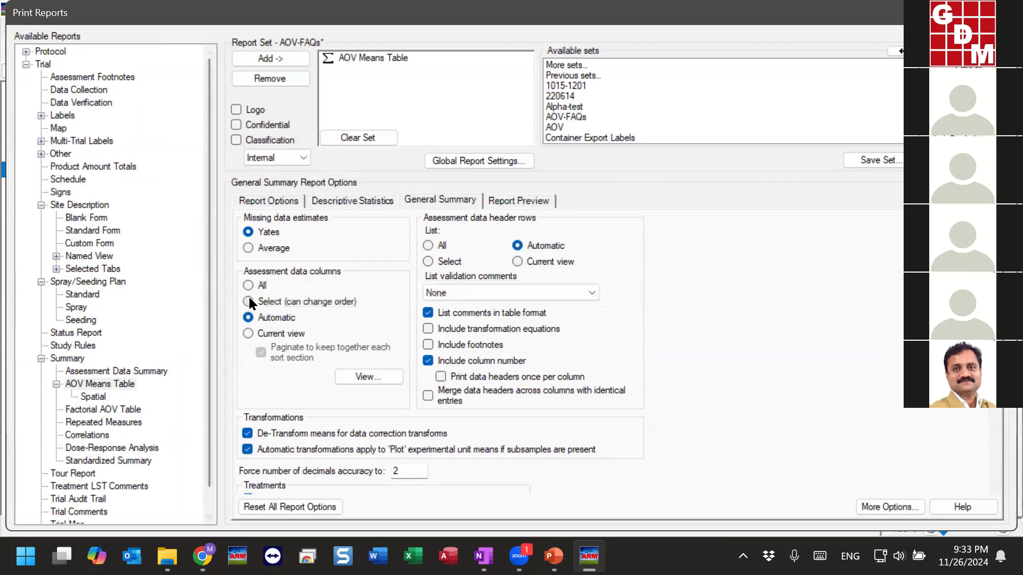
left_click(269, 307)
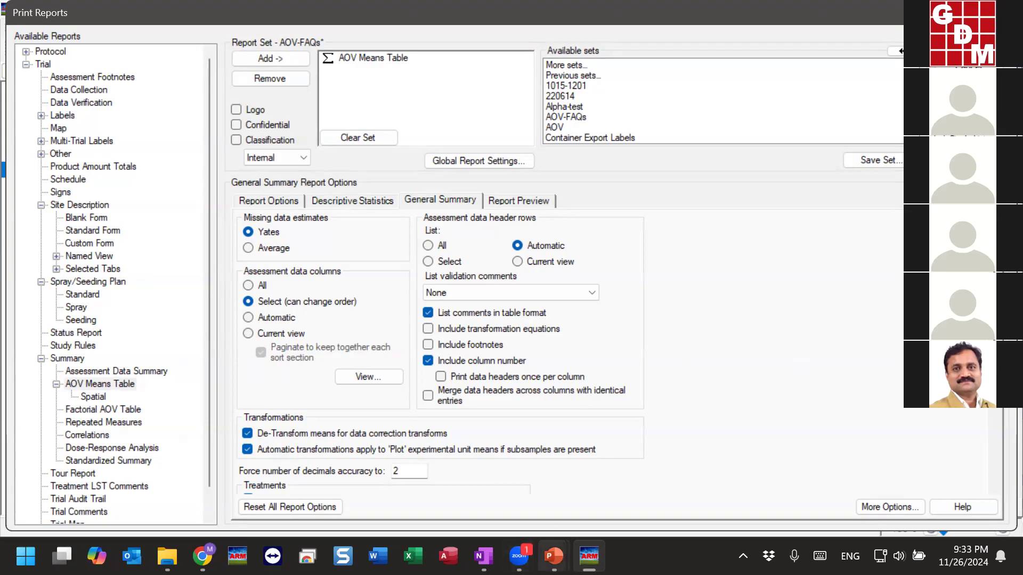
Review the Types of Comparisons slide in PowerPoint and switch to the UserContrasts.pdf document in Chrome to read it.
mouse_move(554, 557)
left_click(644, 484)
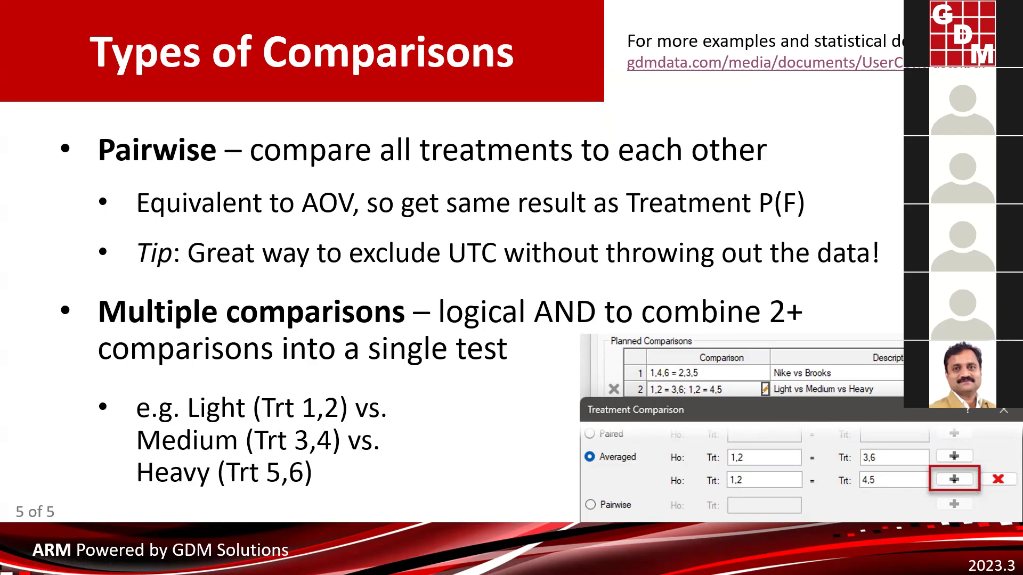
key("alt+Tab")
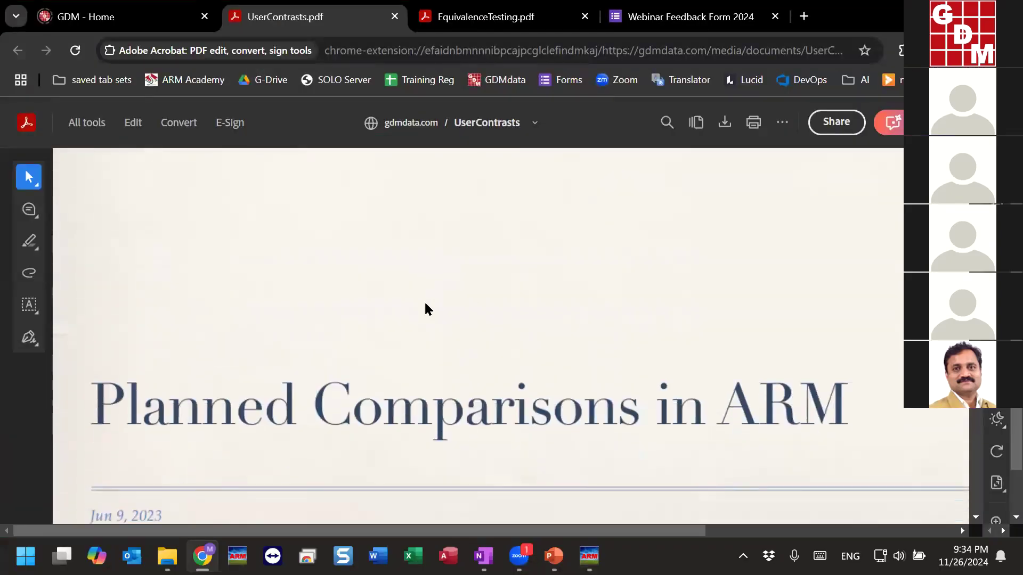
scroll(426, 309, "down", 1)
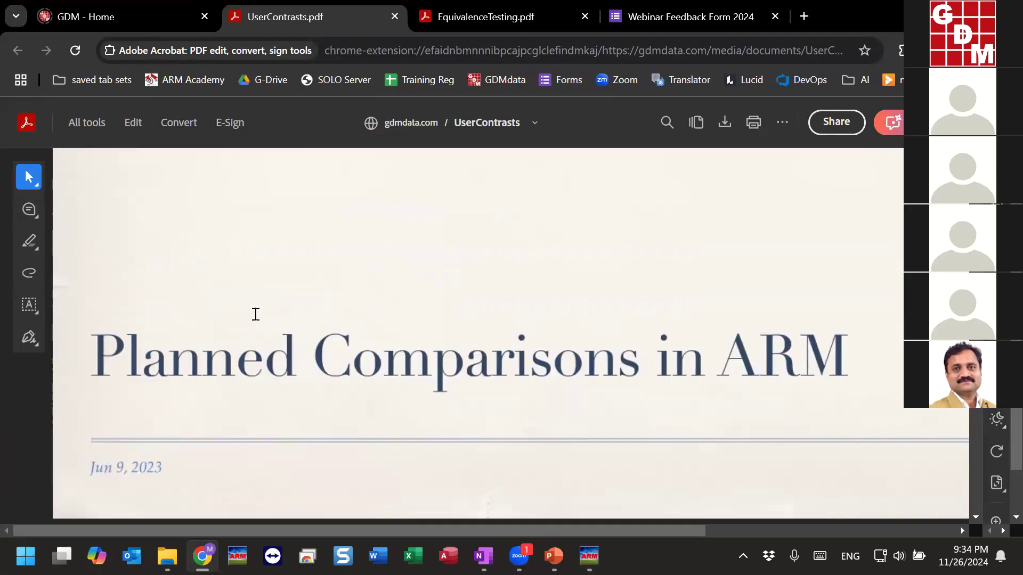